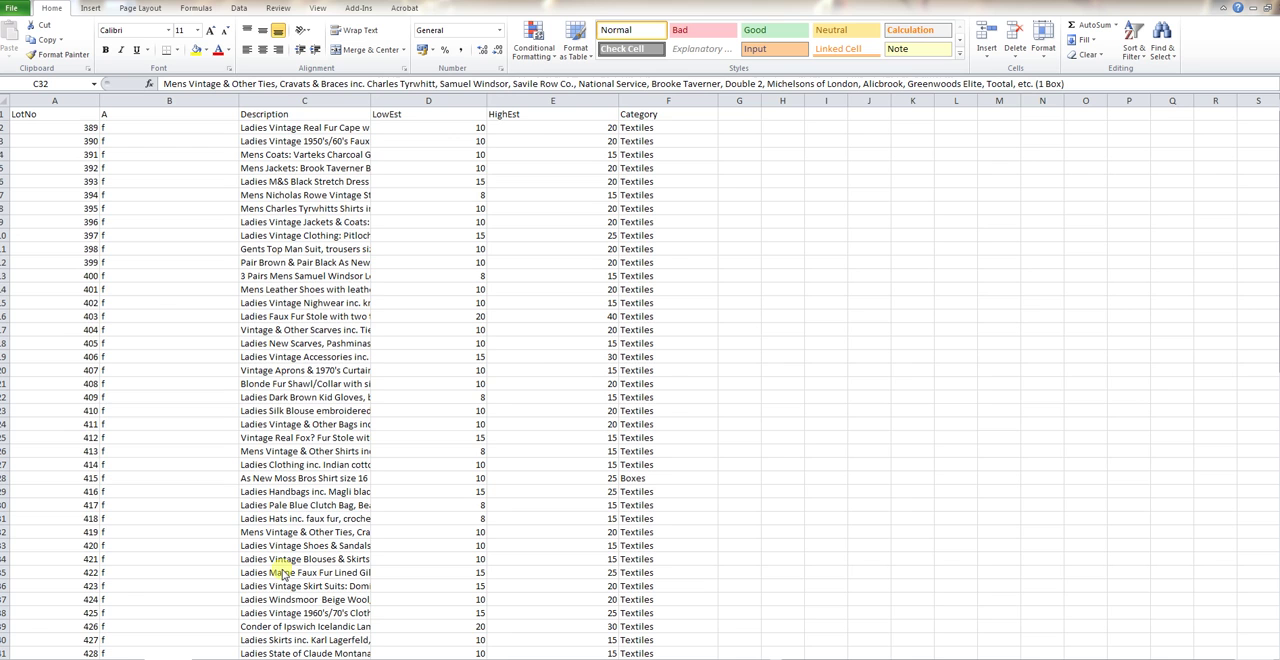
# Copy the whole lot table, headers included, from the LotNo to Category columns of the auction lot workbook
pyautogui.click(123, 659)
pyautogui.click(123, 659)
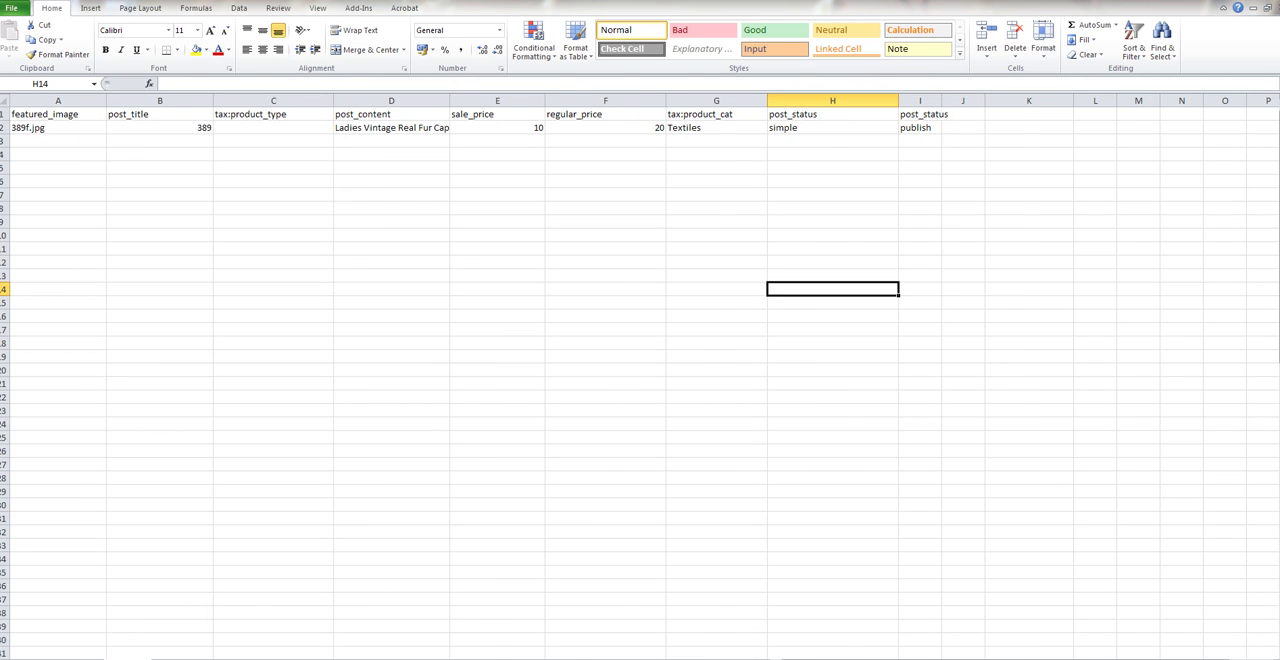
pyautogui.click(168, 659)
pyautogui.moveTo(35, 120); pyautogui.dragTo(688, 500)
pyautogui.rightClick(580, 354)
pyautogui.click(526, 381)
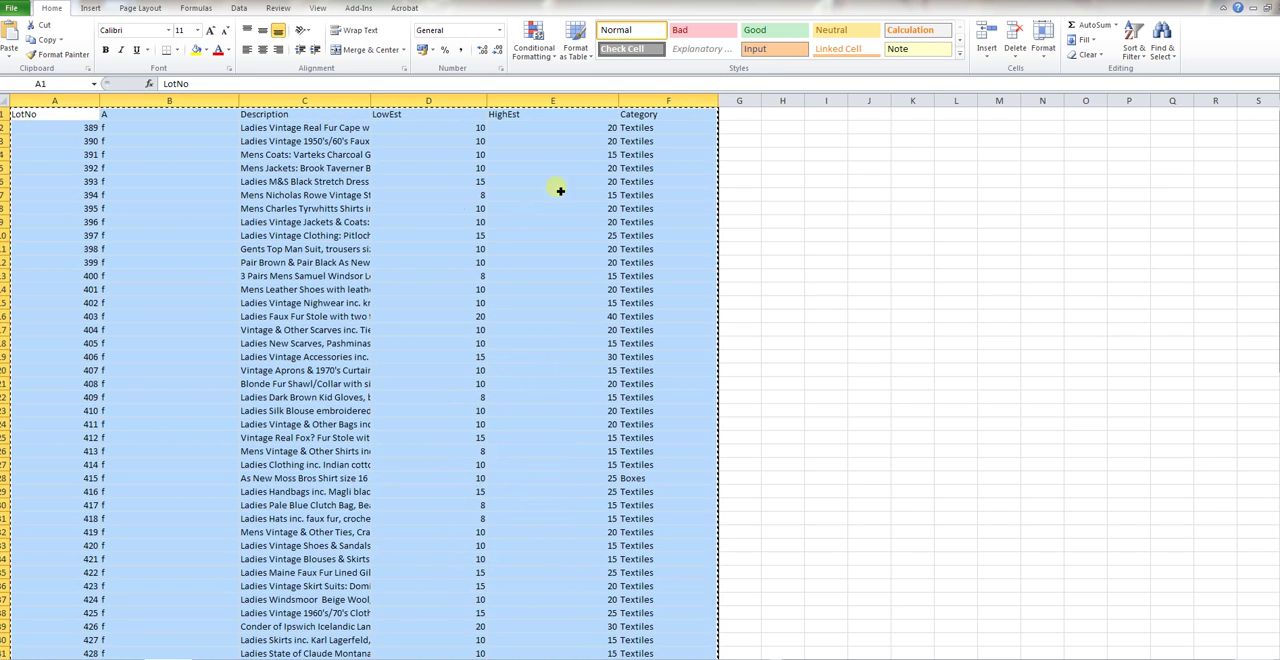
# Paste the copied lot table into the product import workbook, starting at cell A4
pyautogui.click(128, 659)
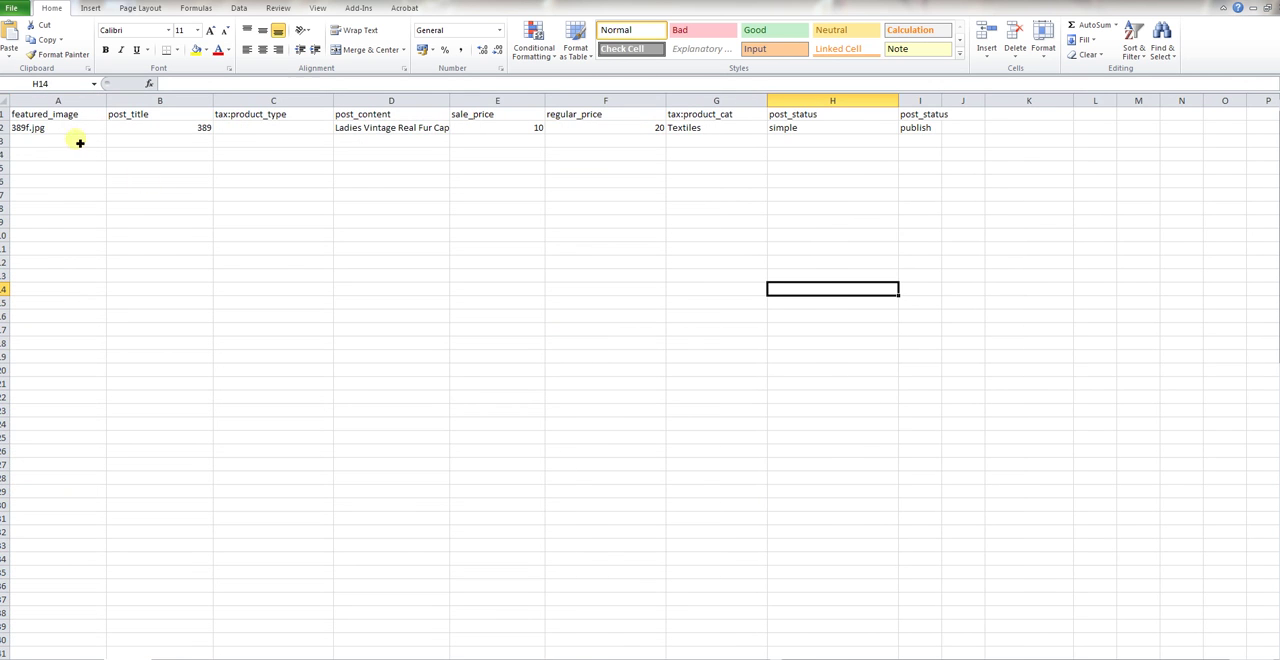
pyautogui.click(40, 155)
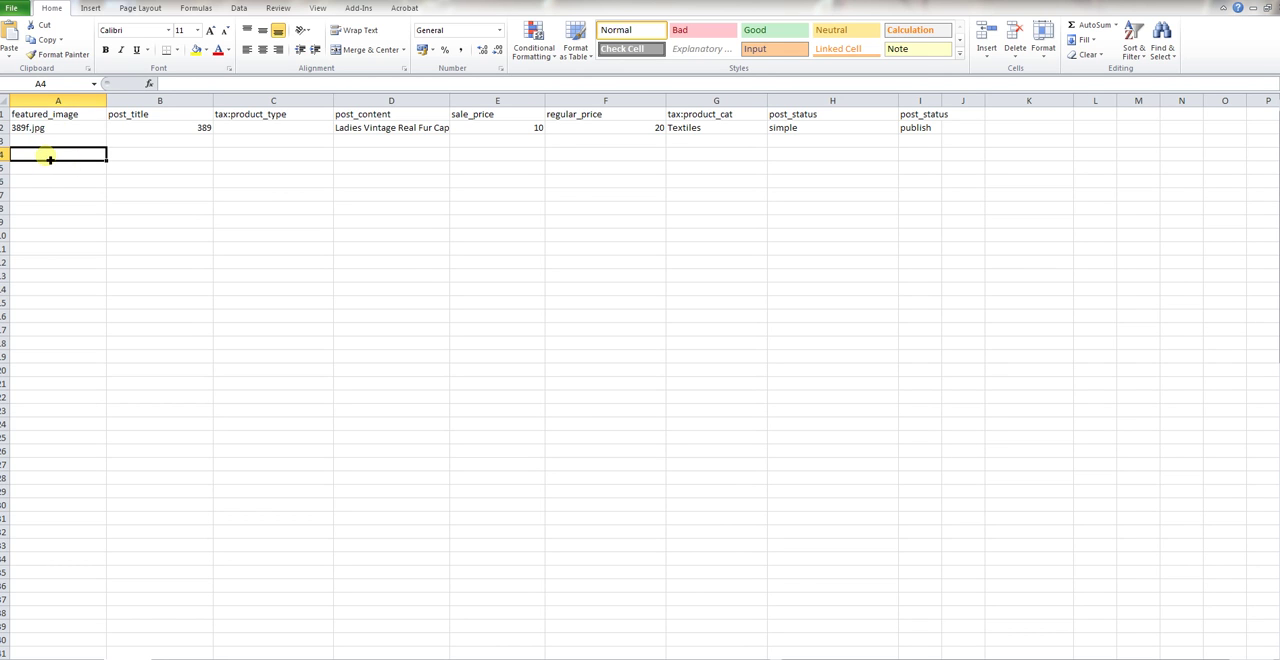
pyautogui.rightClick(49, 158)
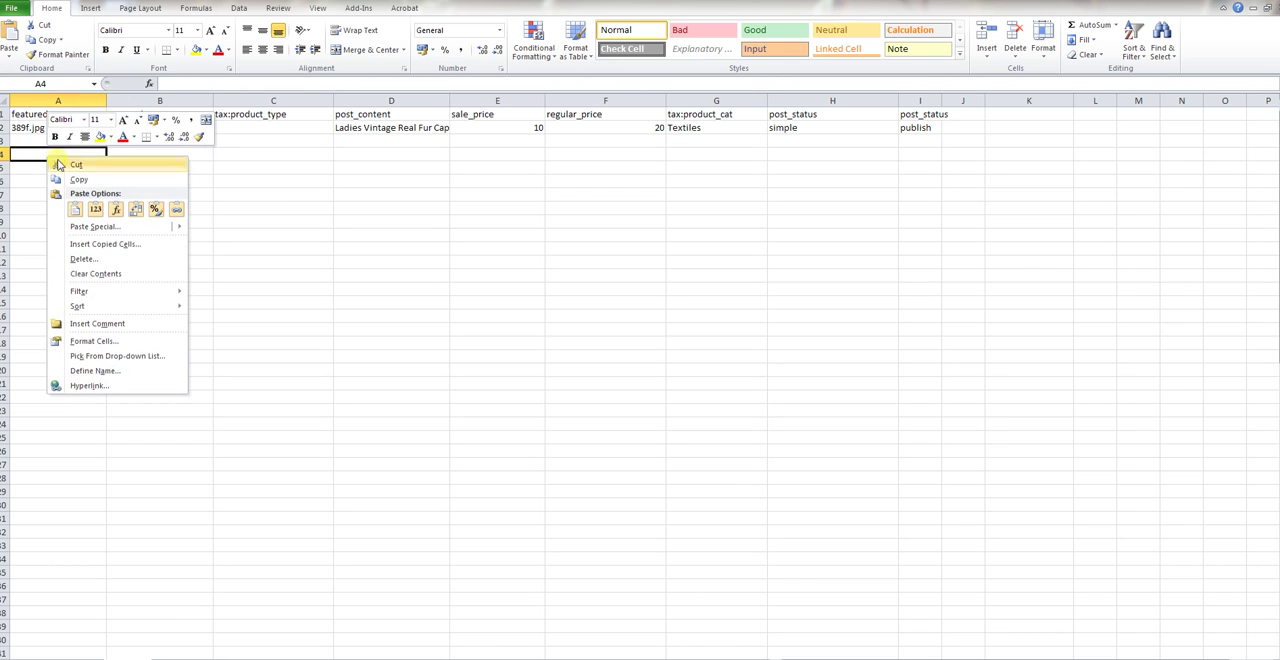
pyautogui.click(80, 212)
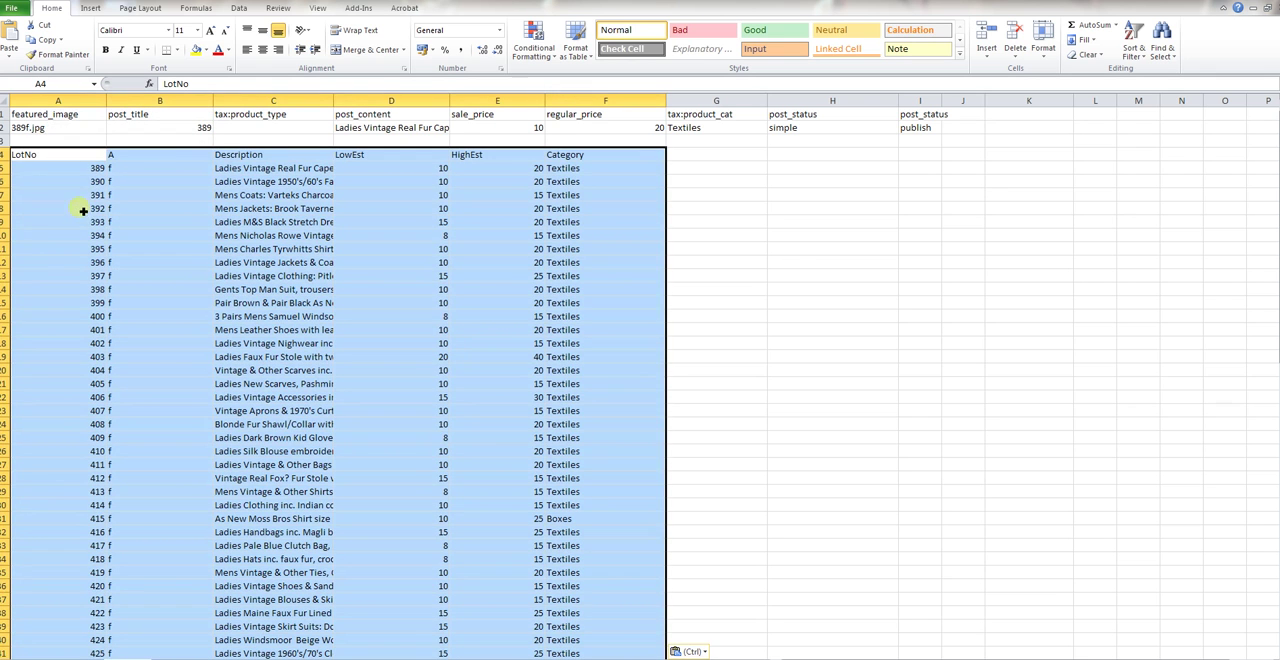
# Compare the import headings in row 1 with the pasted lot columns starting in row 4
pyautogui.click(174, 199)
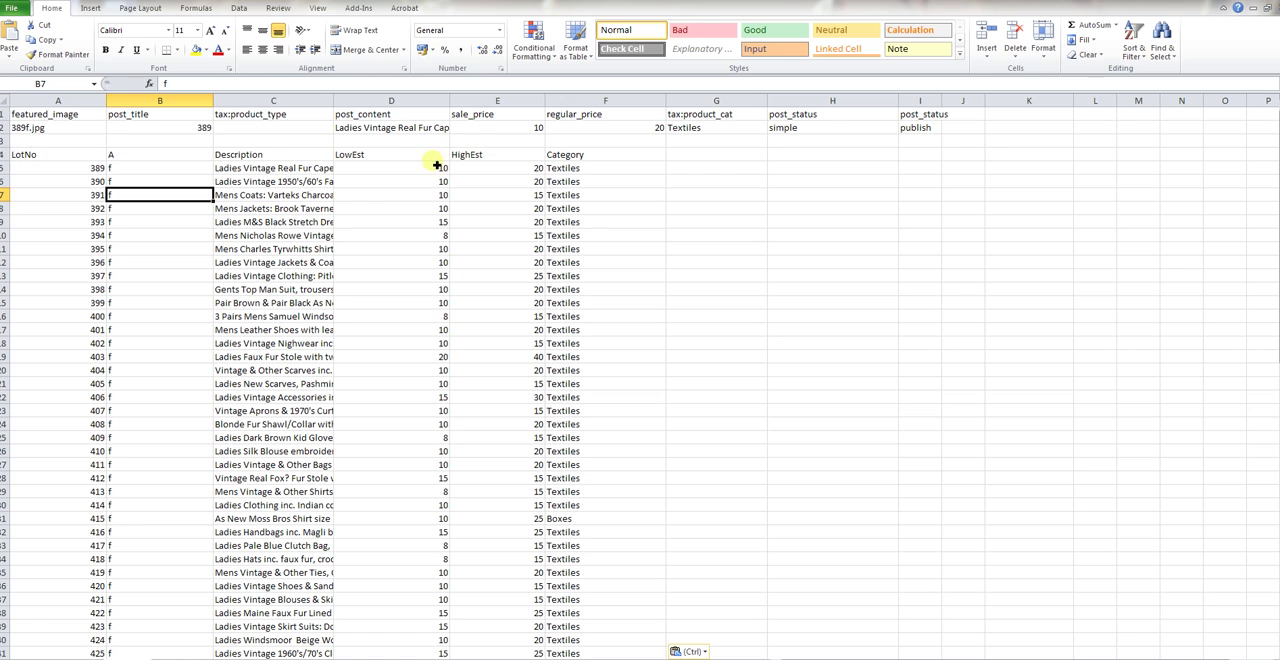
pyautogui.moveTo(577, 156); pyautogui.dragTo(922, 120)
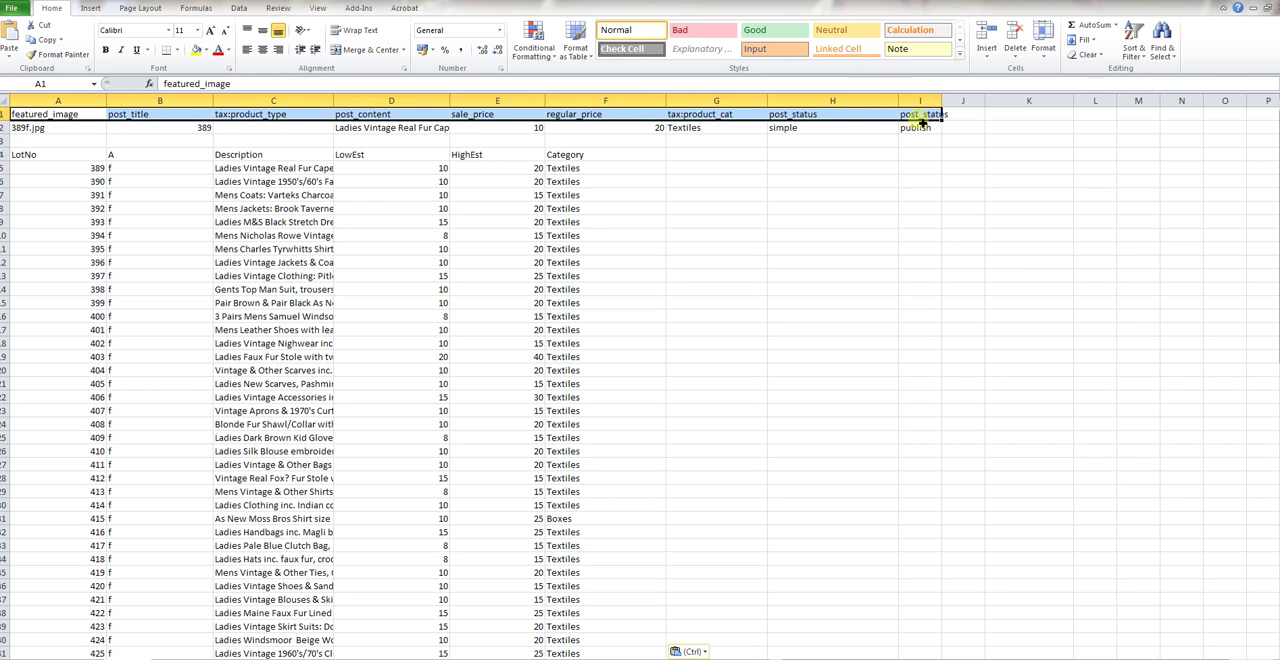
pyautogui.click(704, 185)
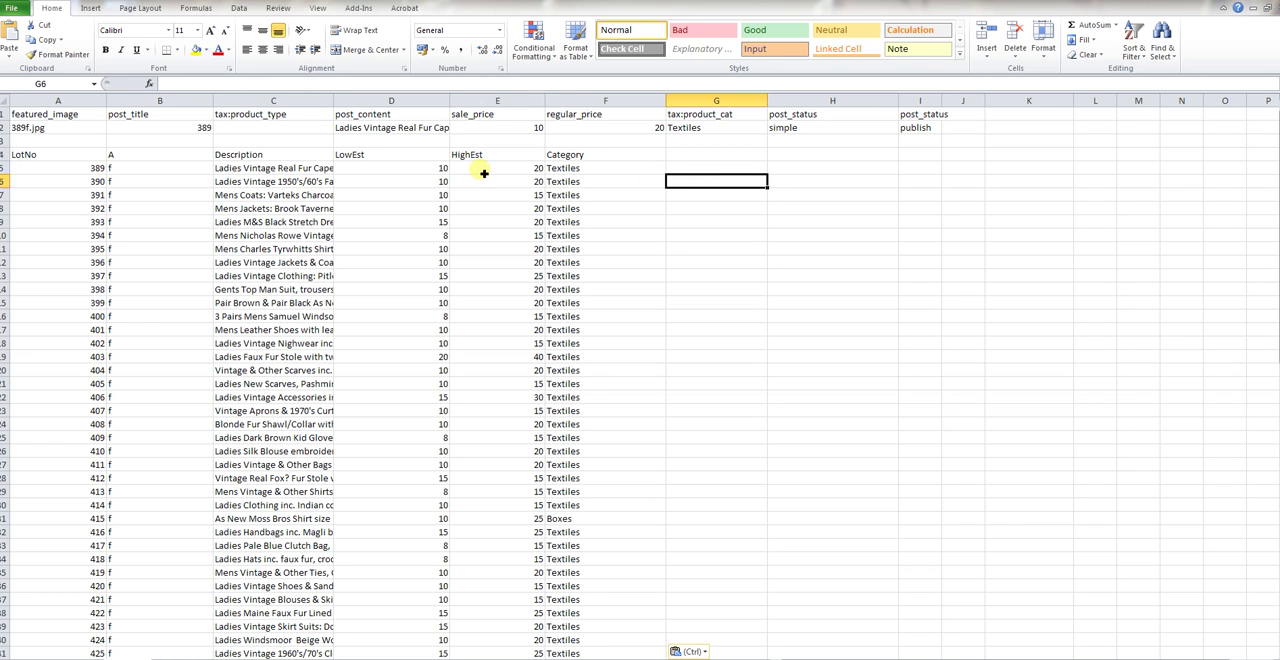
pyautogui.moveTo(55, 156); pyautogui.dragTo(571, 390)
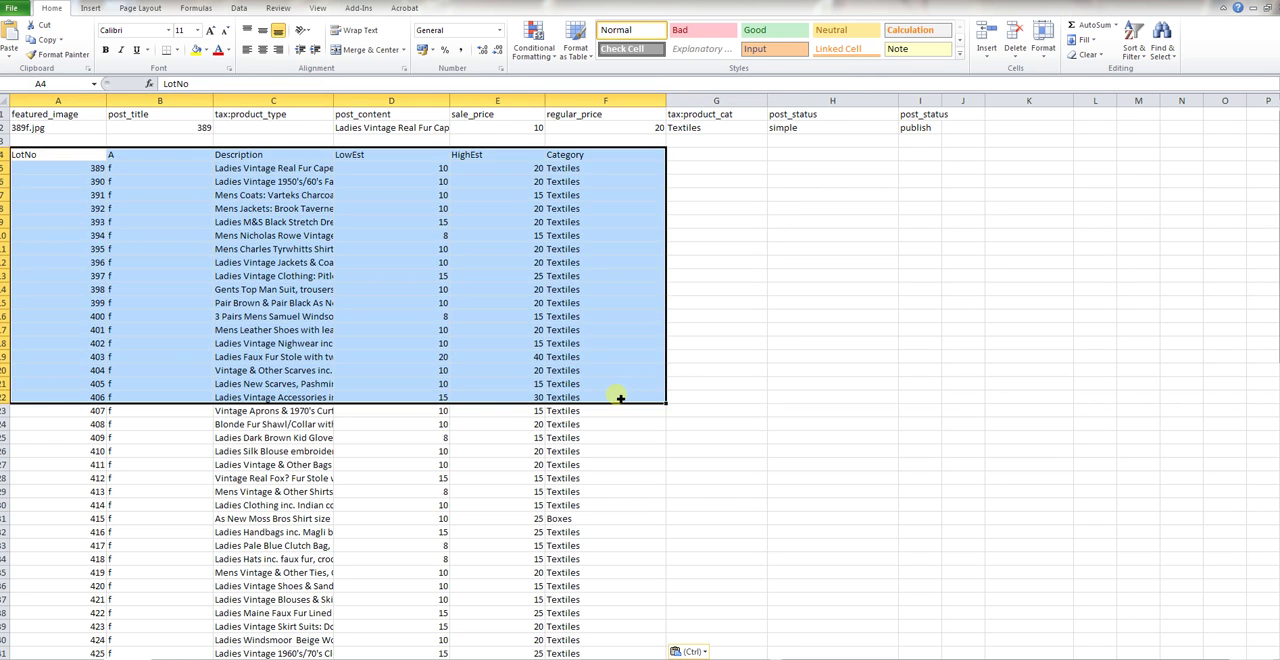
pyautogui.click(836, 278)
pyautogui.moveTo(50, 114); pyautogui.dragTo(898, 120)
pyautogui.click(919, 167)
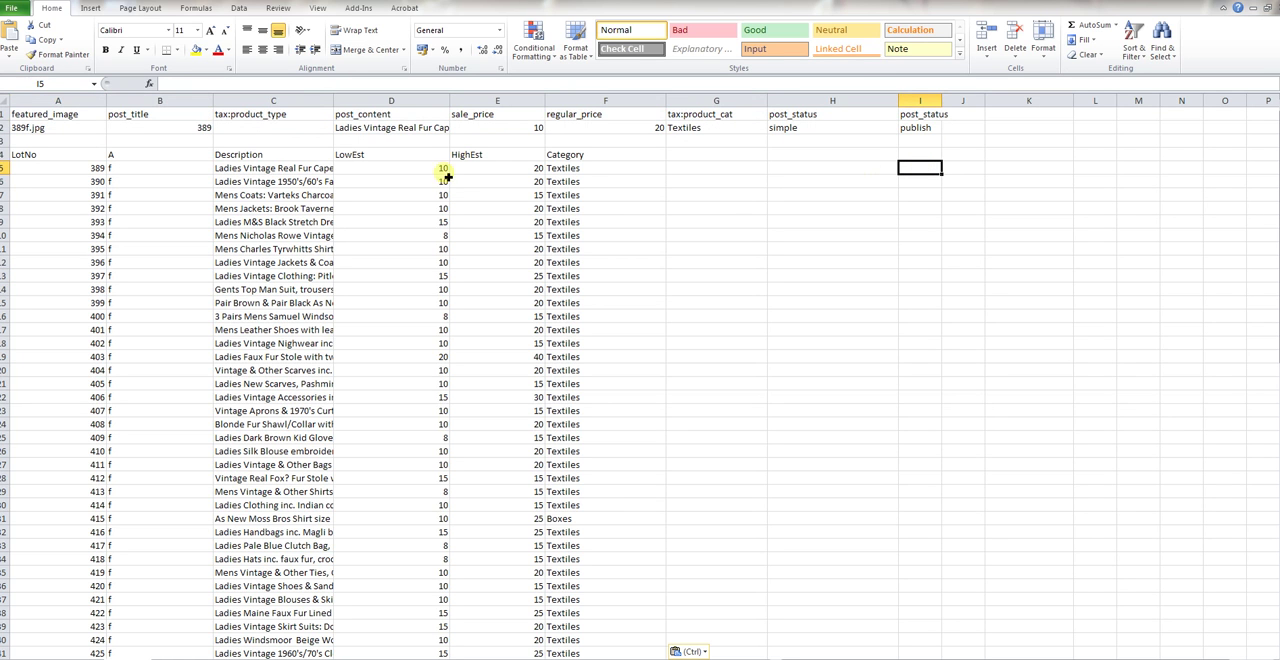
# Move all the category values from column F to the tax:product_cat column, starting at G5
pyautogui.moveTo(571, 169); pyautogui.dragTo(580, 643)
pyautogui.scroll(16, 595, 630)
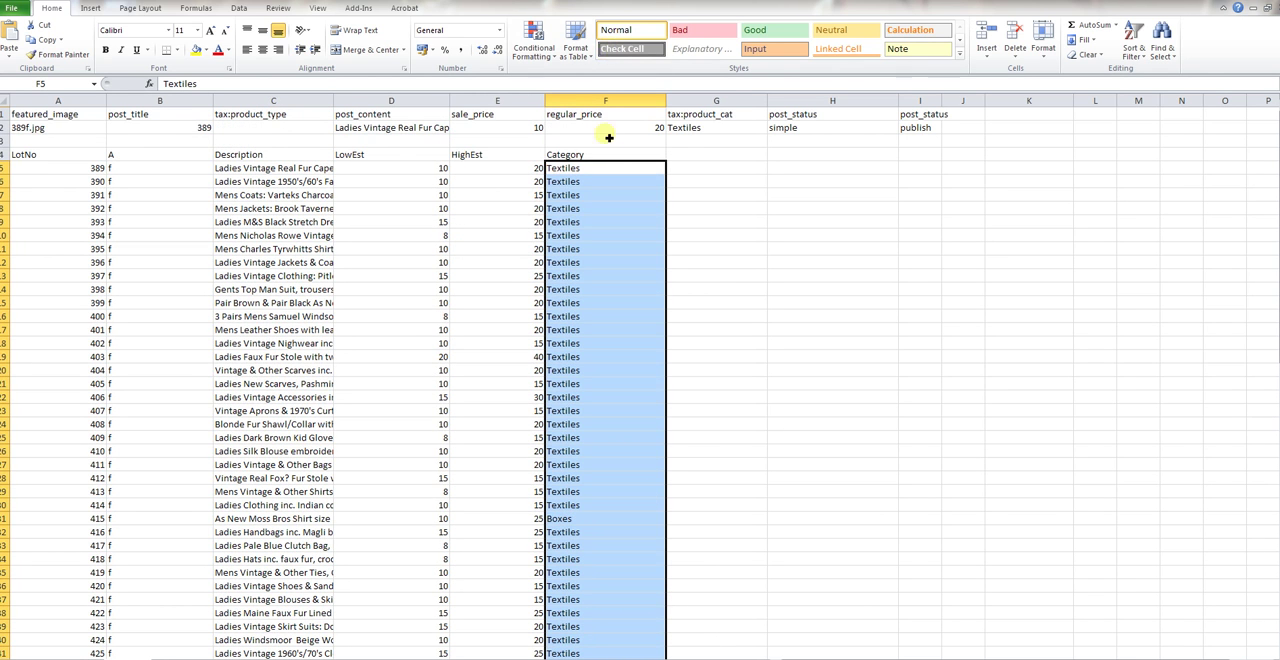
pyautogui.moveTo(613, 167); pyautogui.dragTo(692, 168)
pyautogui.click(710, 116)
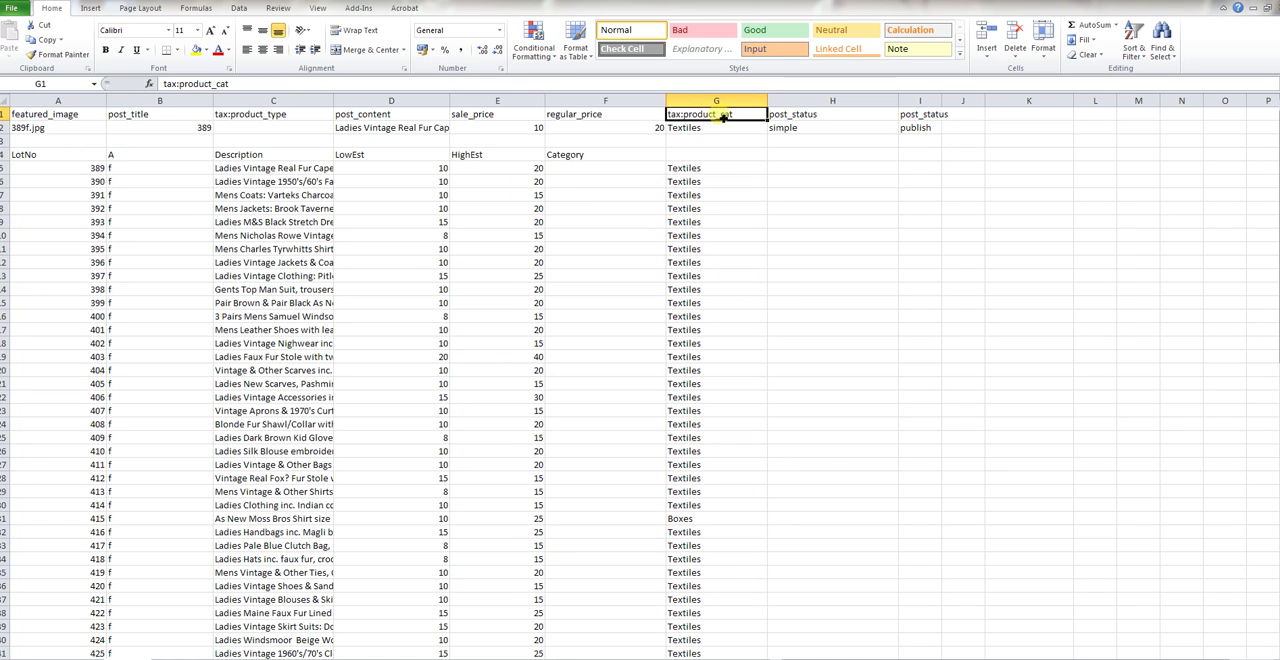
# Move the LowEst and HighEst values one column over to sale_price and regular_price, starting at E5
pyautogui.click(438, 168)
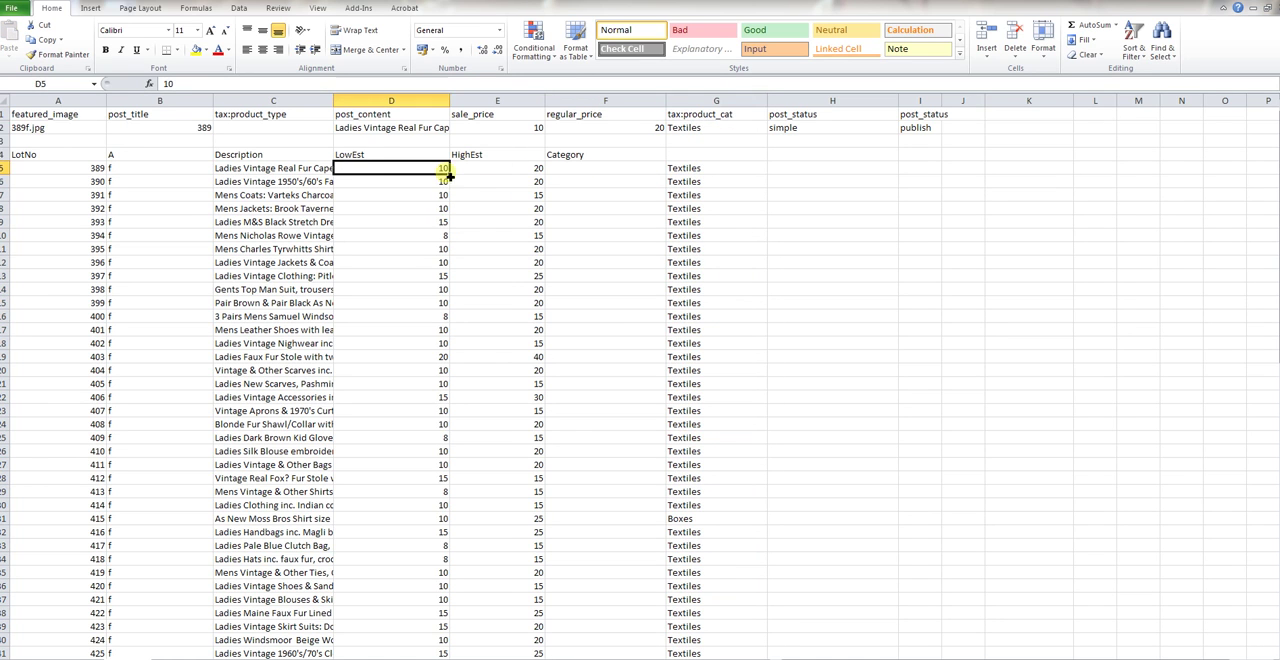
pyautogui.moveTo(429, 176); pyautogui.dragTo(517, 620)
pyautogui.scroll(15, 514, 437)
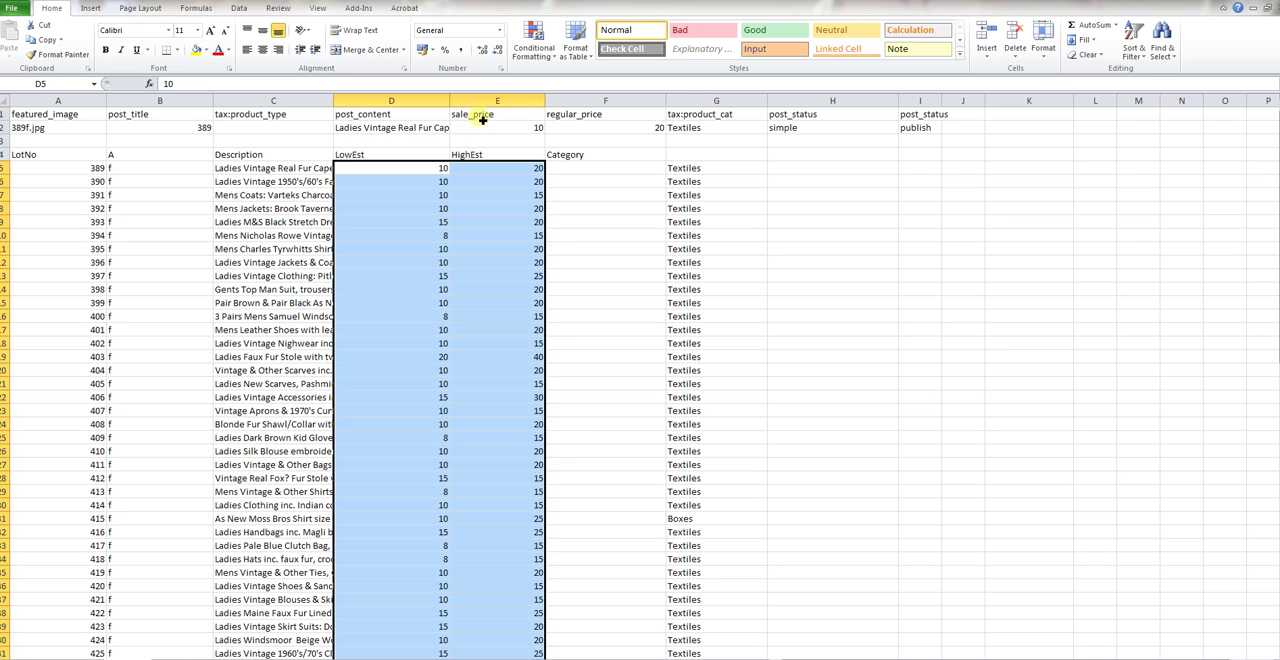
pyautogui.moveTo(472, 170); pyautogui.dragTo(566, 172)
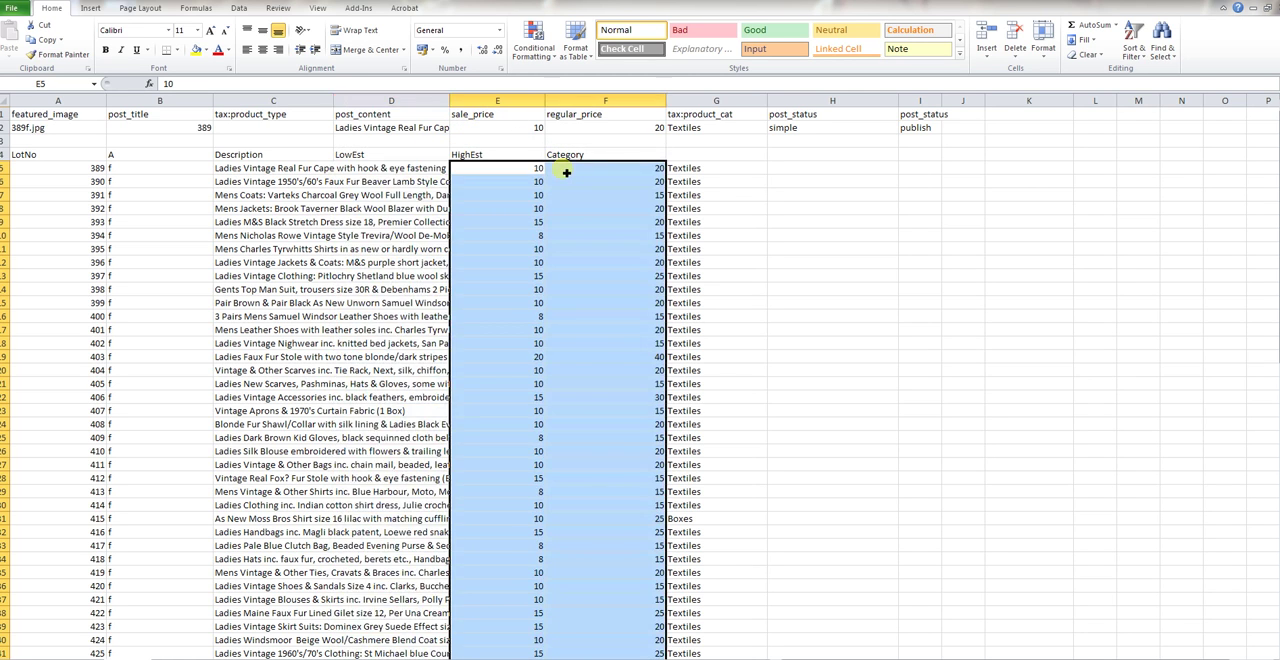
# Move all the lot descriptions from column C to the post_content column, starting at D5
pyautogui.click(256, 158)
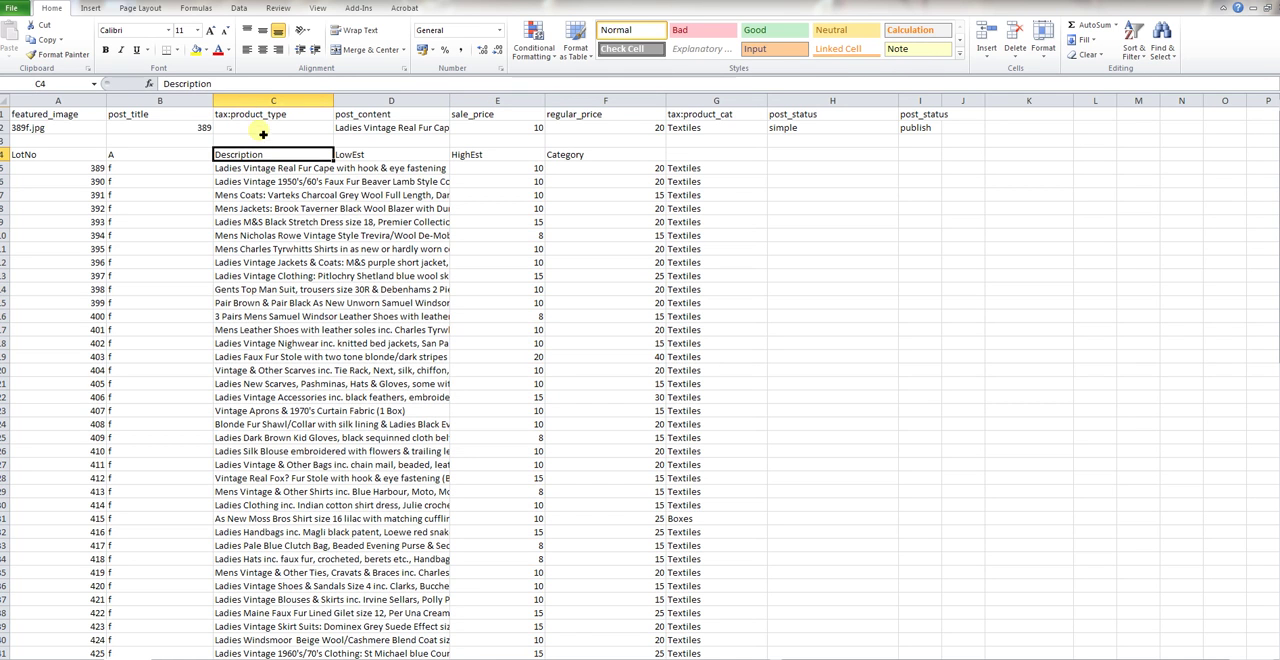
pyautogui.click(362, 115)
pyautogui.moveTo(277, 164); pyautogui.dragTo(270, 645)
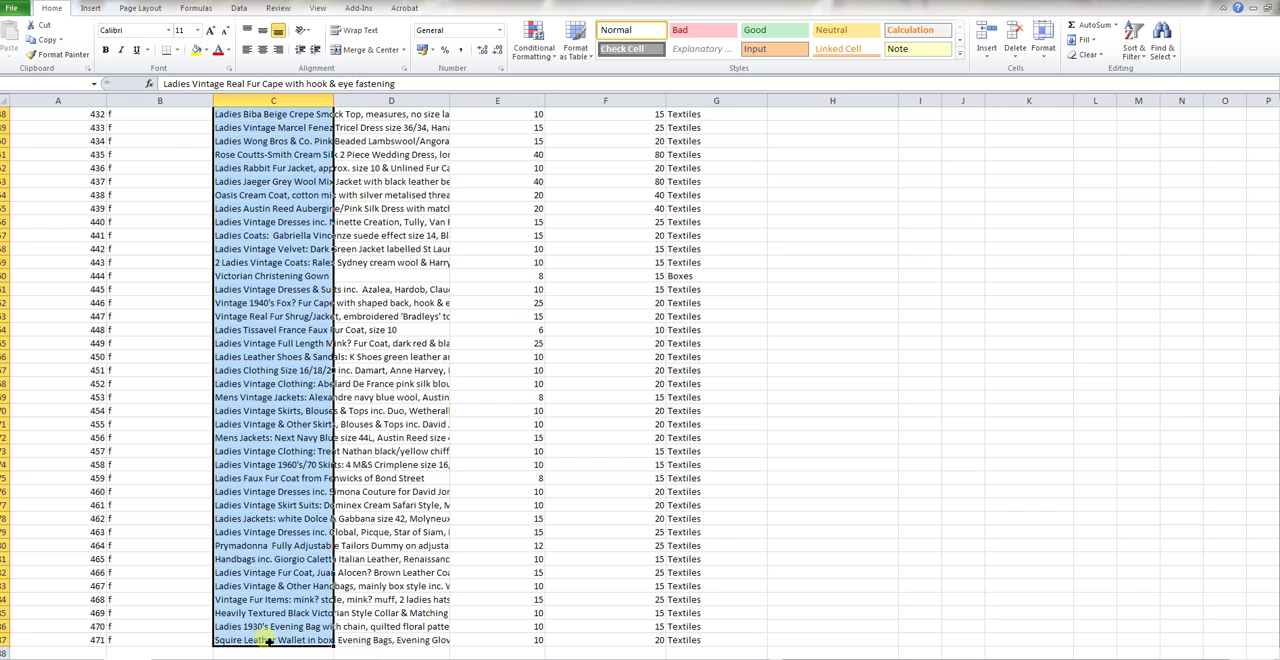
pyautogui.scroll(15, 275, 532)
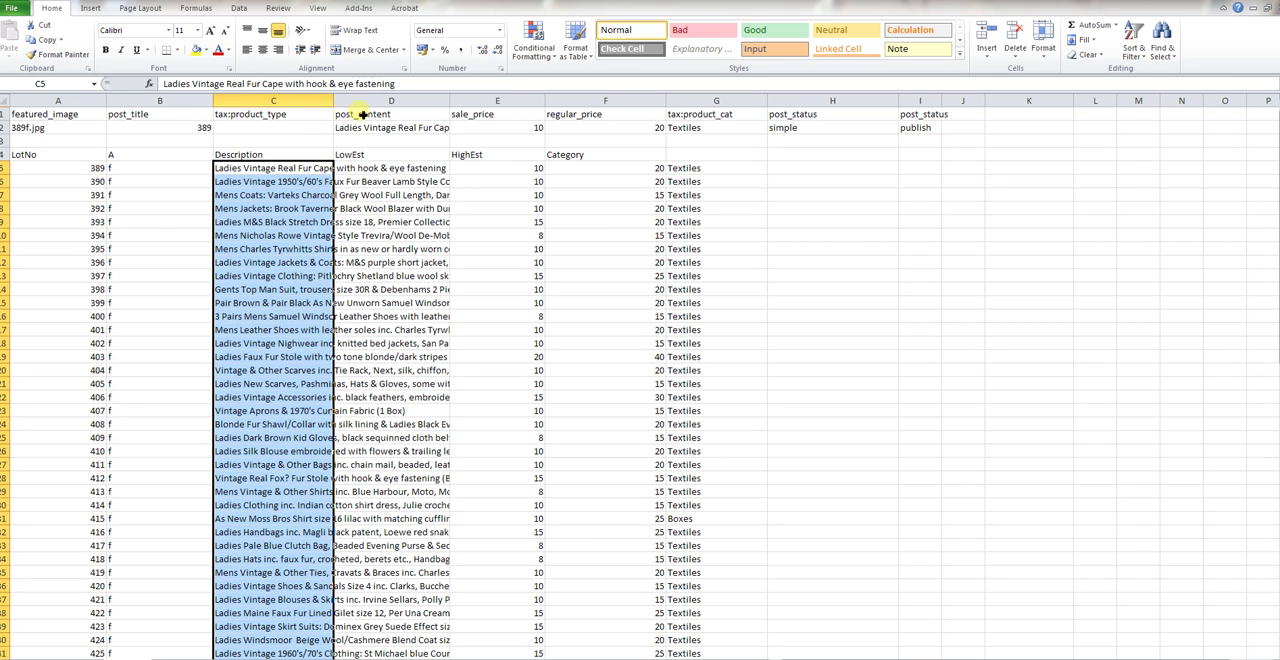
pyautogui.moveTo(285, 165); pyautogui.dragTo(395, 168)
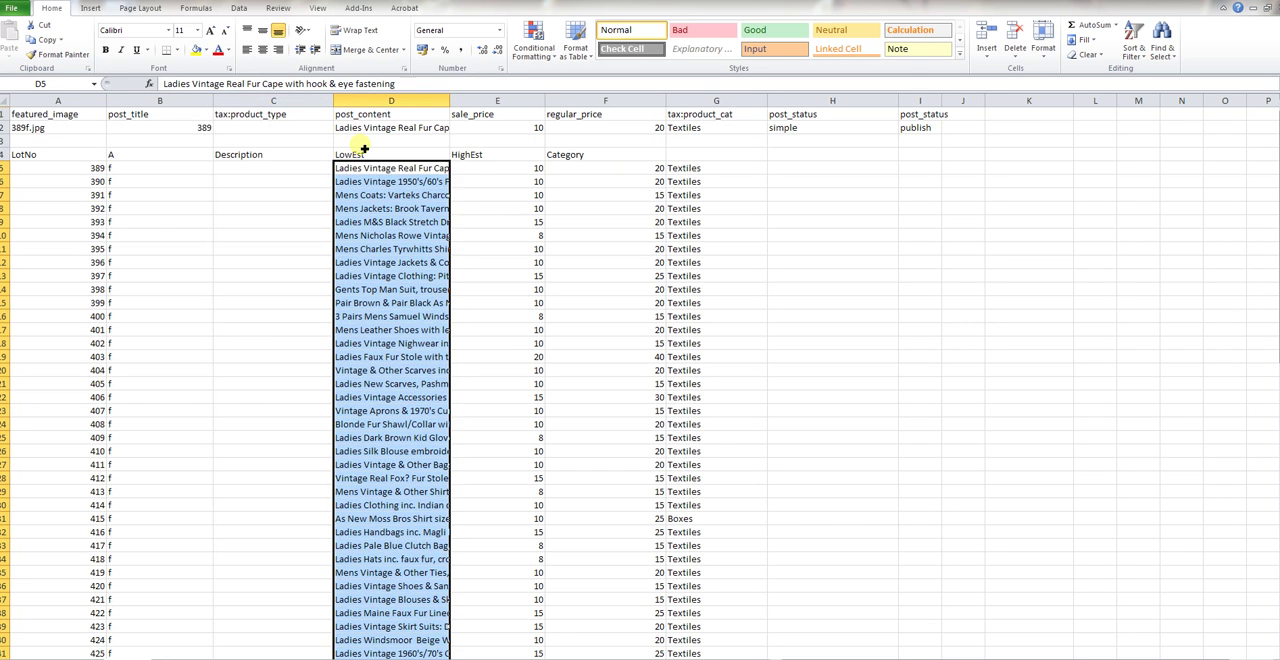
pyautogui.click(270, 170)
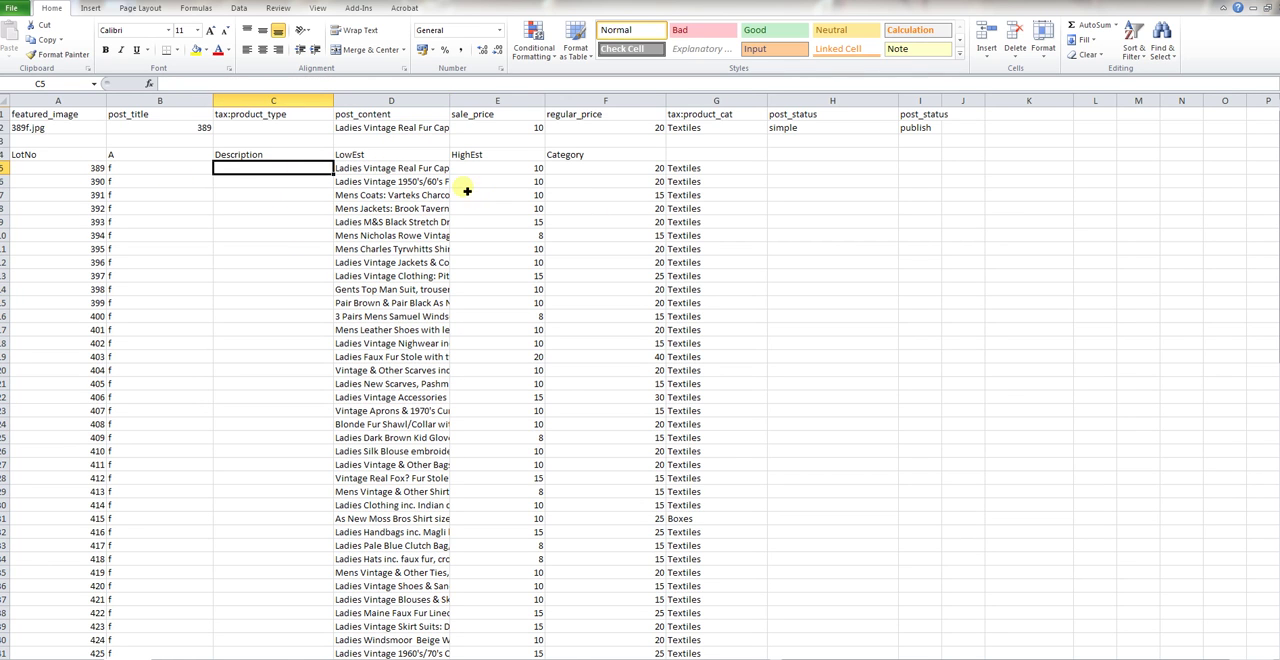
pyautogui.click(148, 171)
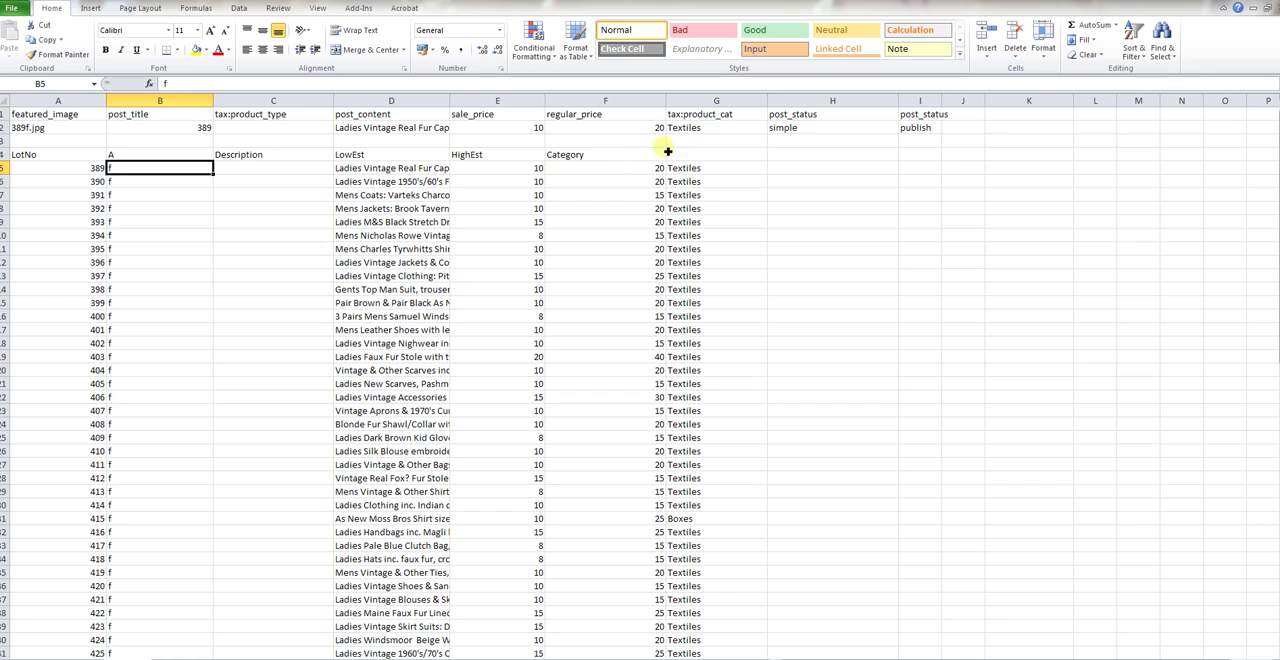
# Widen column I and fill the simple and publish values from H2:I2 down through row 87
pyautogui.click(802, 129)
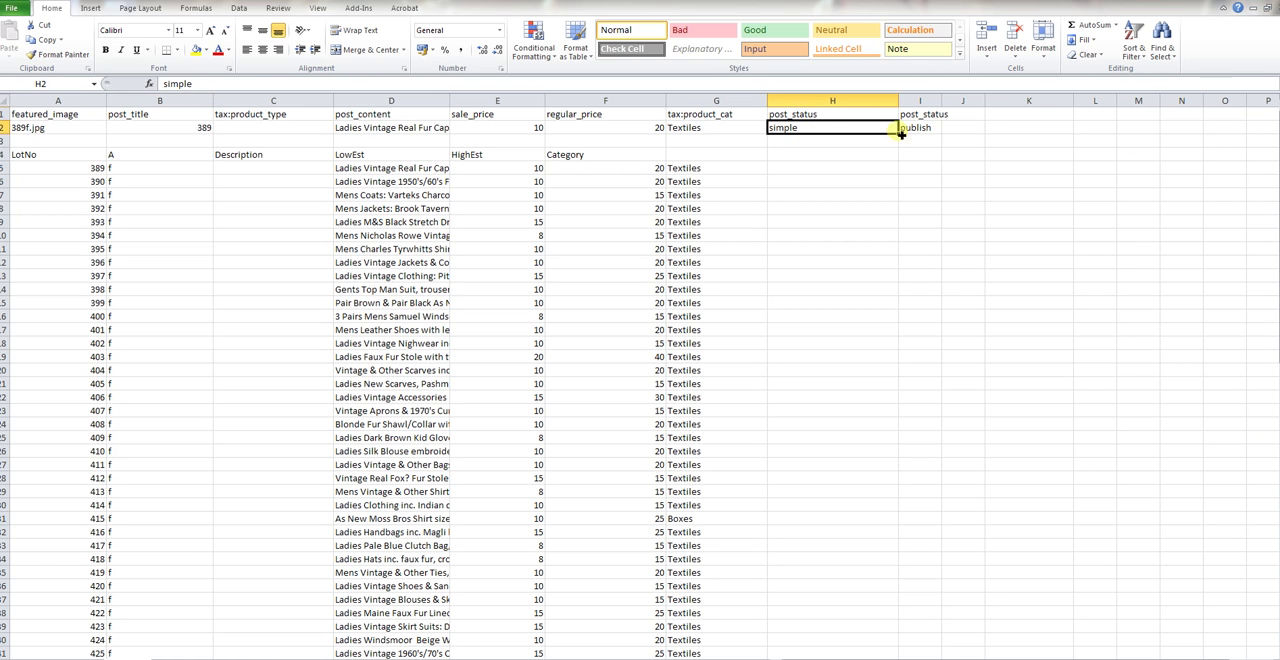
pyautogui.moveTo(920, 115); pyautogui.dragTo(847, 119)
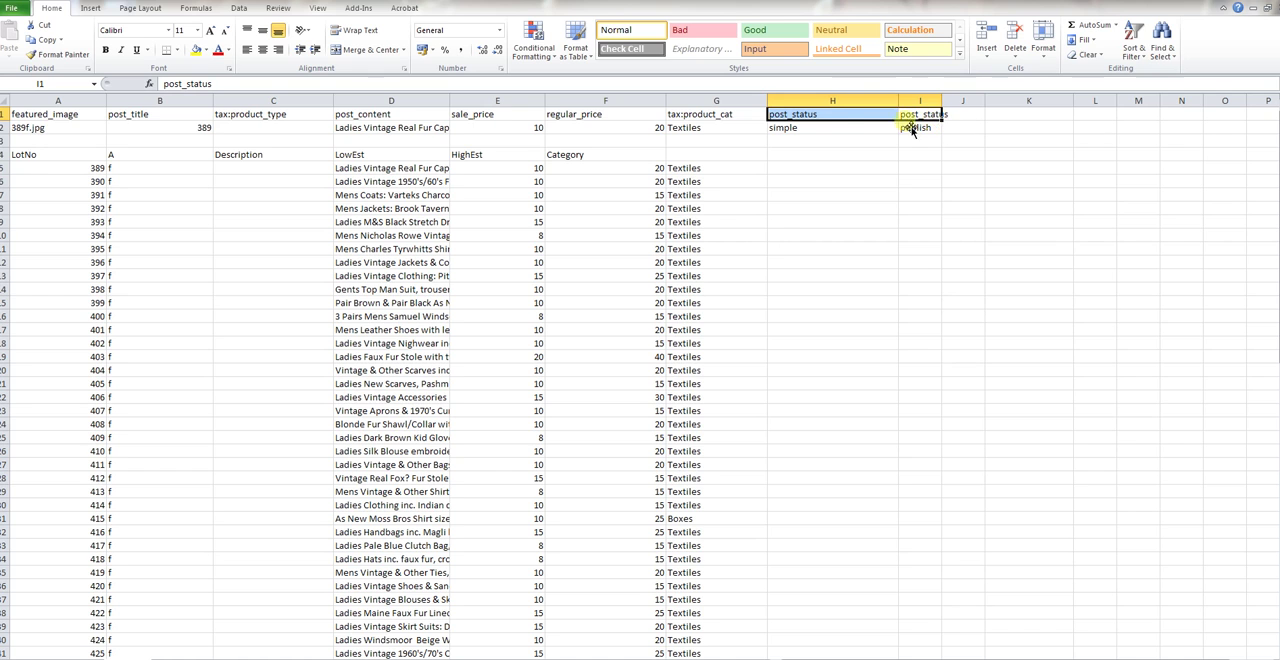
pyautogui.click(972, 128)
pyautogui.moveTo(942, 103); pyautogui.dragTo(966, 106)
pyautogui.click(811, 131)
pyautogui.click(919, 129)
pyautogui.moveTo(832, 131); pyautogui.dragTo(984, 605)
pyautogui.scroll(20, 951, 494)
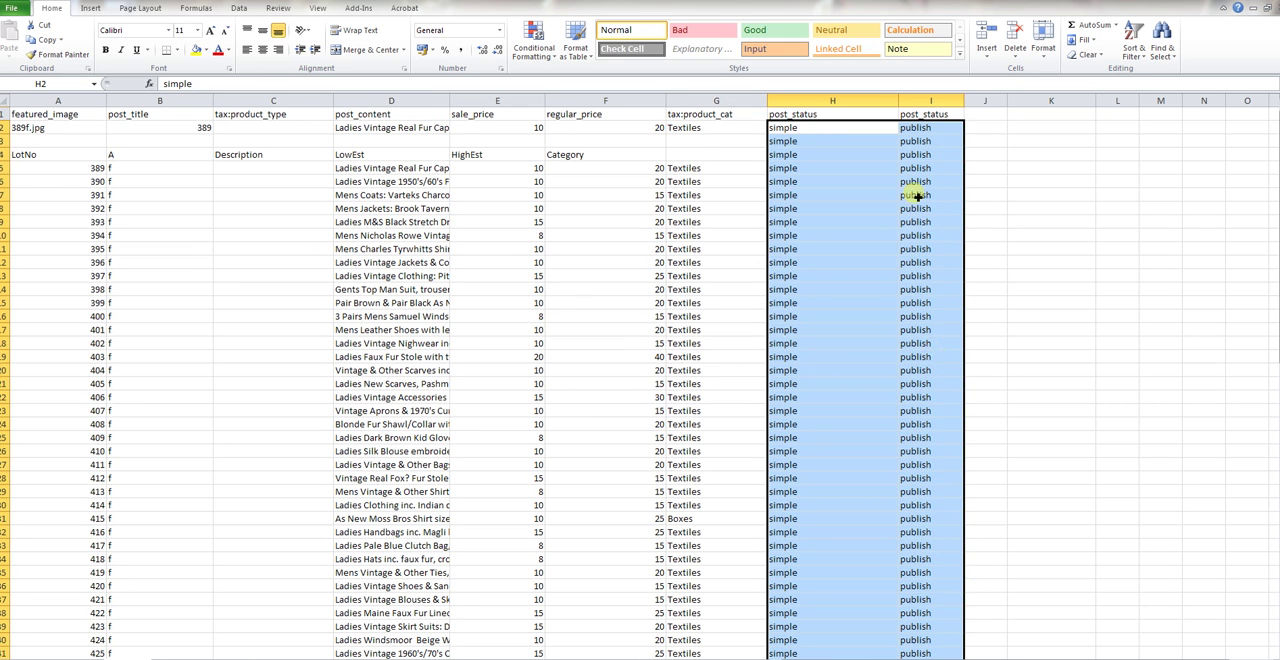
# Review the arranged columns D to I and the sample image file name in A2
pyautogui.click(813, 146)
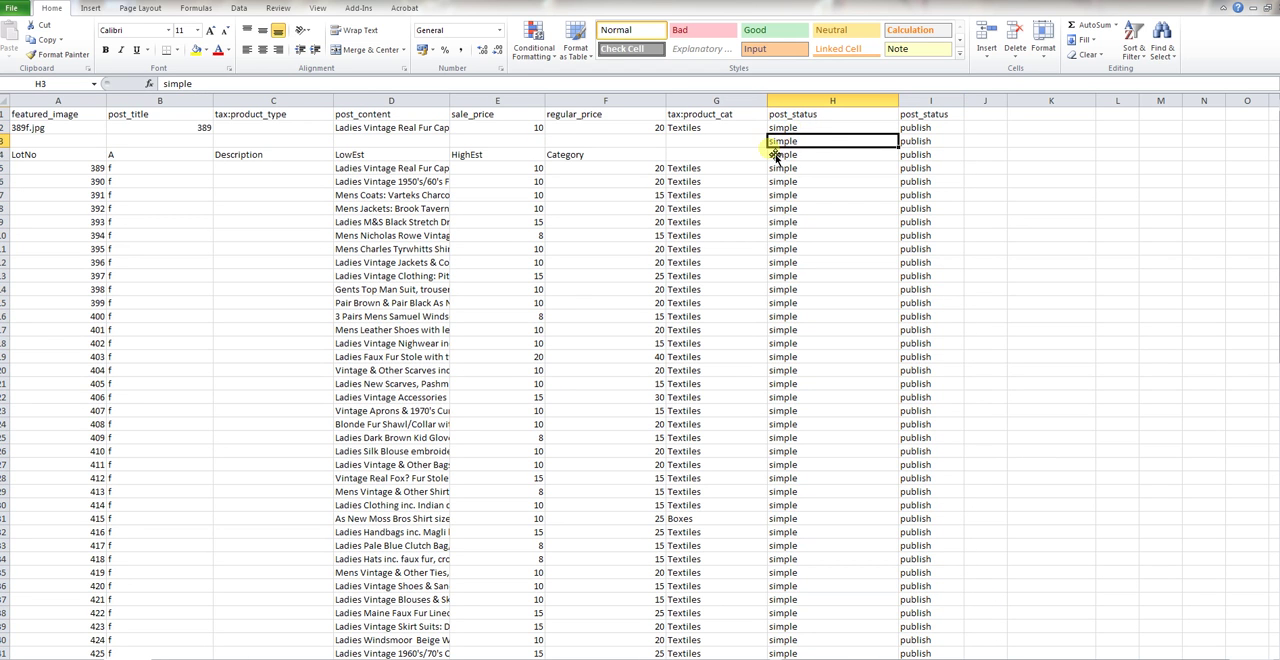
pyautogui.click(756, 141)
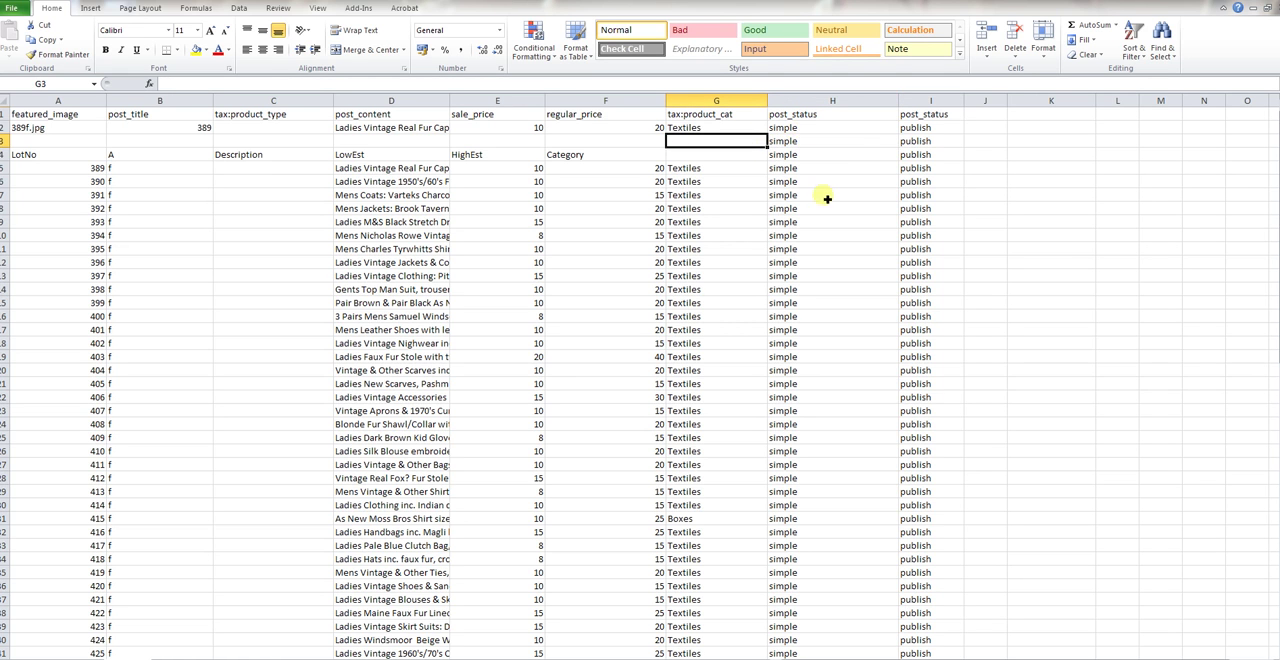
pyautogui.moveTo(345, 101); pyautogui.dragTo(914, 103)
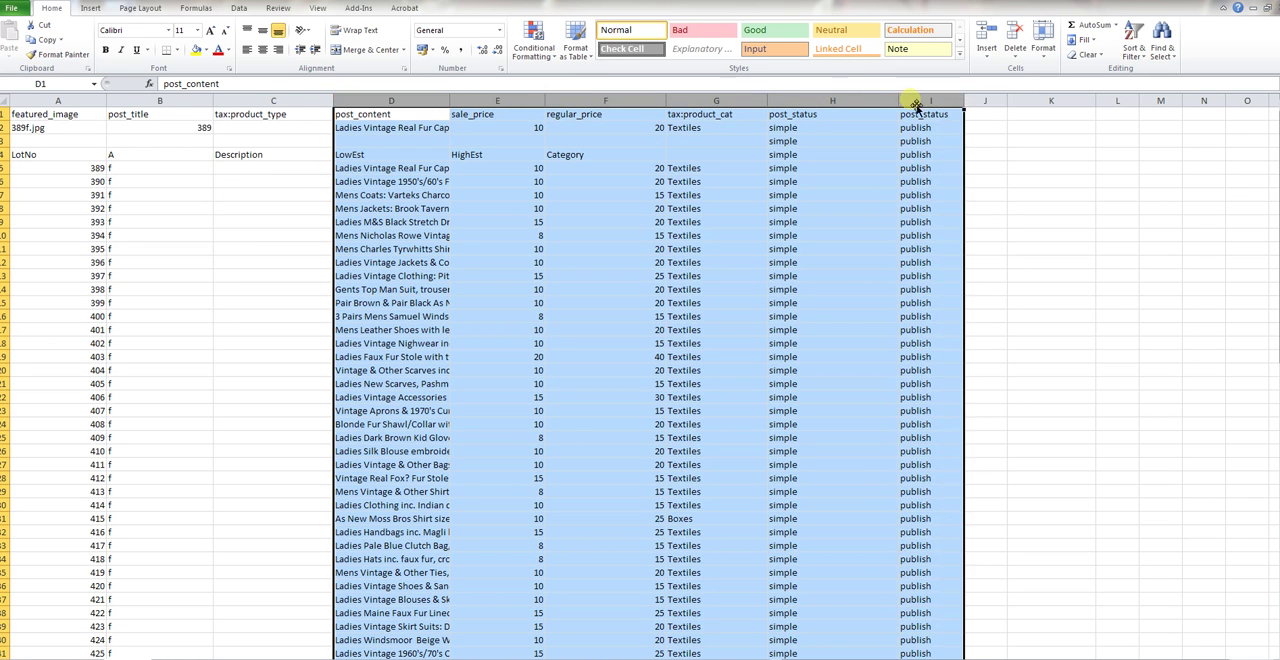
pyautogui.click(78, 102)
pyautogui.click(140, 181)
pyautogui.click(54, 132)
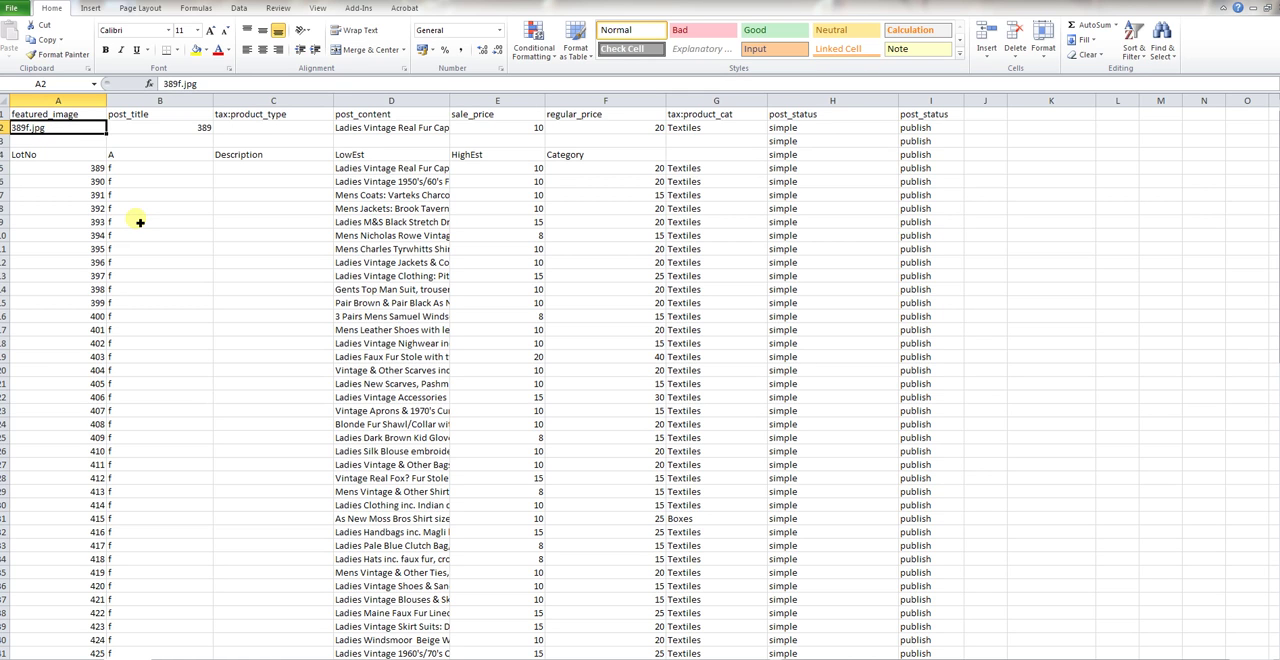
# Enter .jpg in cell C5, beside the lot number and the letter f of lot 389
pyautogui.click(78, 168)
pyautogui.click(142, 170)
pyautogui.click(70, 172)
pyautogui.click(160, 170)
pyautogui.click(235, 169)
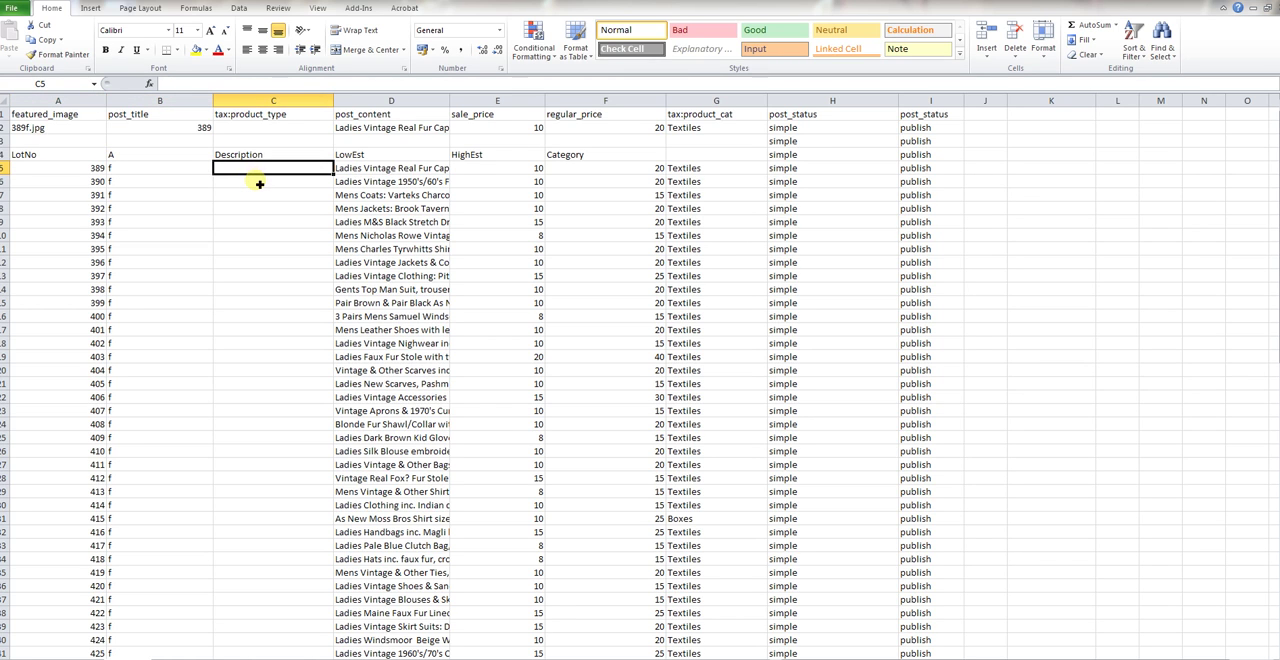
pyautogui.write('.')
pyautogui.press('Return')
# Fill the .jpg extension from C5 down column C to the last lot in row 87
pyautogui.moveTo(66, 173); pyautogui.dragTo(249, 175)
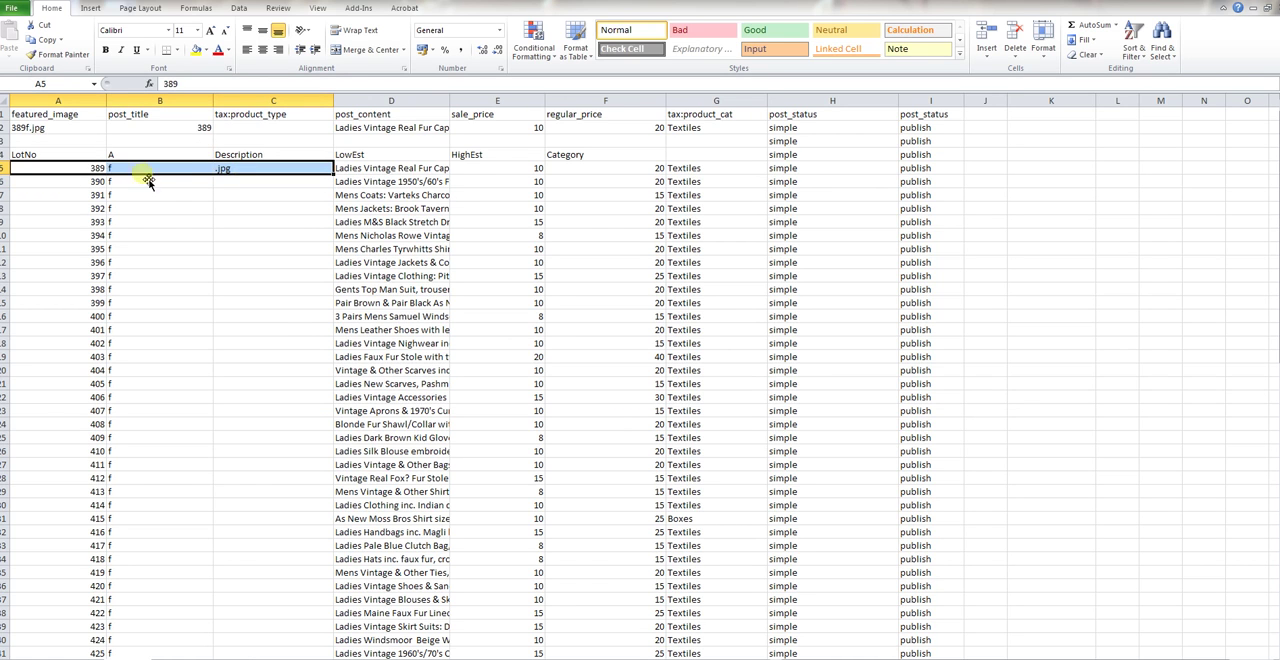
pyautogui.click(271, 169)
pyautogui.moveTo(336, 176); pyautogui.dragTo(331, 538)
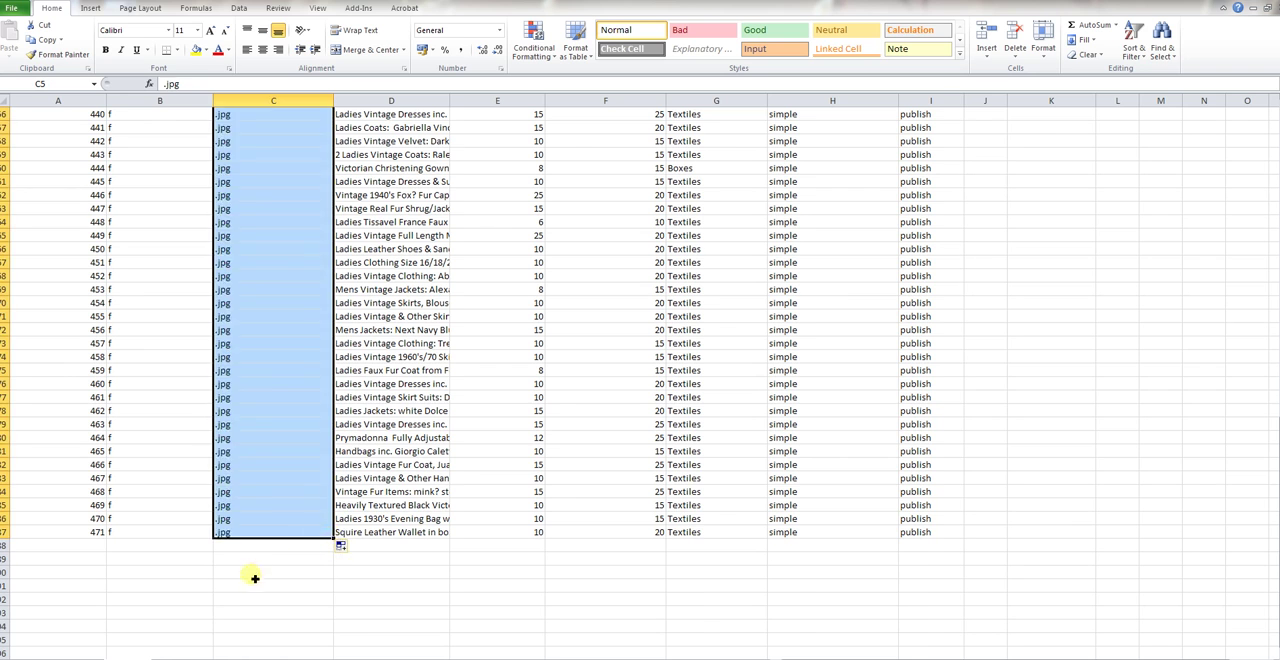
pyautogui.click(253, 574)
pyautogui.scroll(18, 253, 574)
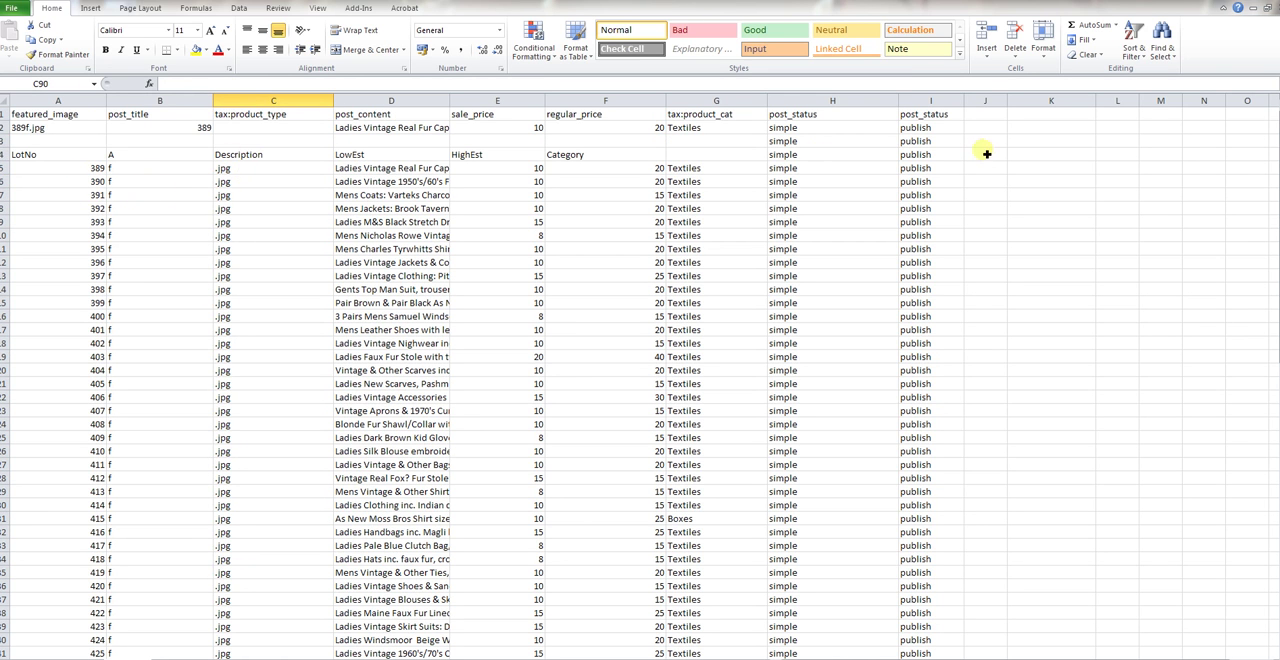
# Enter =CONCATENATE(A5,B5,C5) in K5 to join lot 389's number, letter and .jpg extension
pyautogui.moveTo(290, 168); pyautogui.dragTo(440, 166)
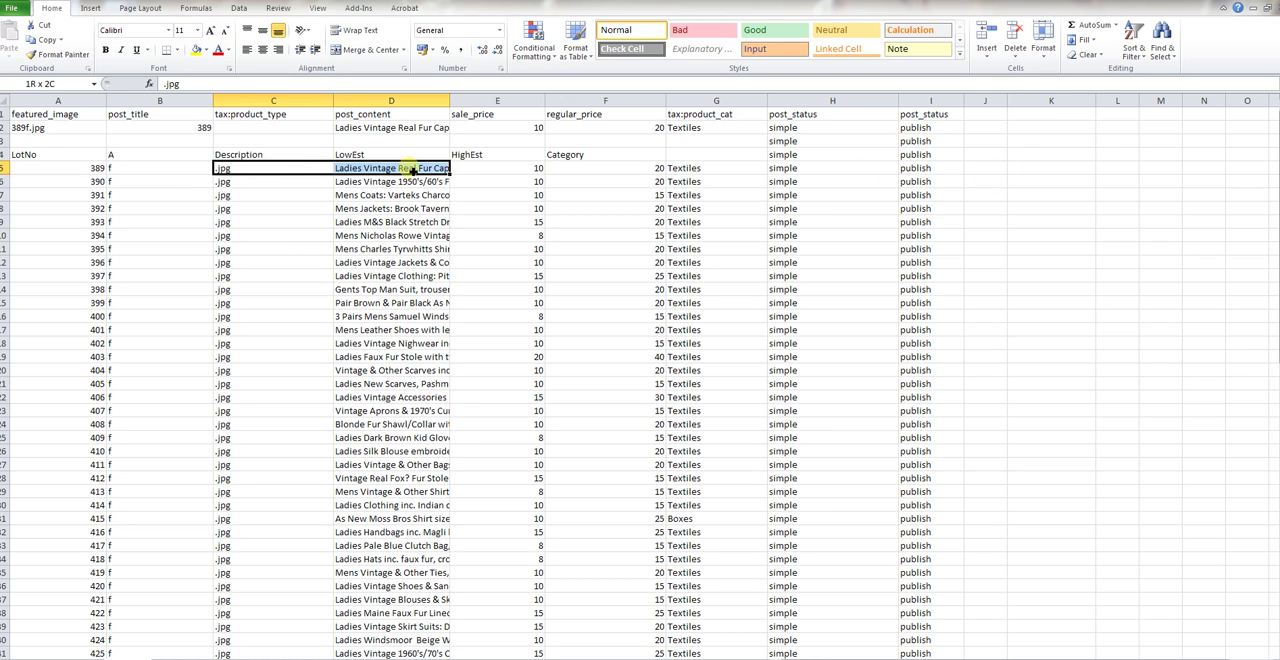
pyautogui.click(1048, 166)
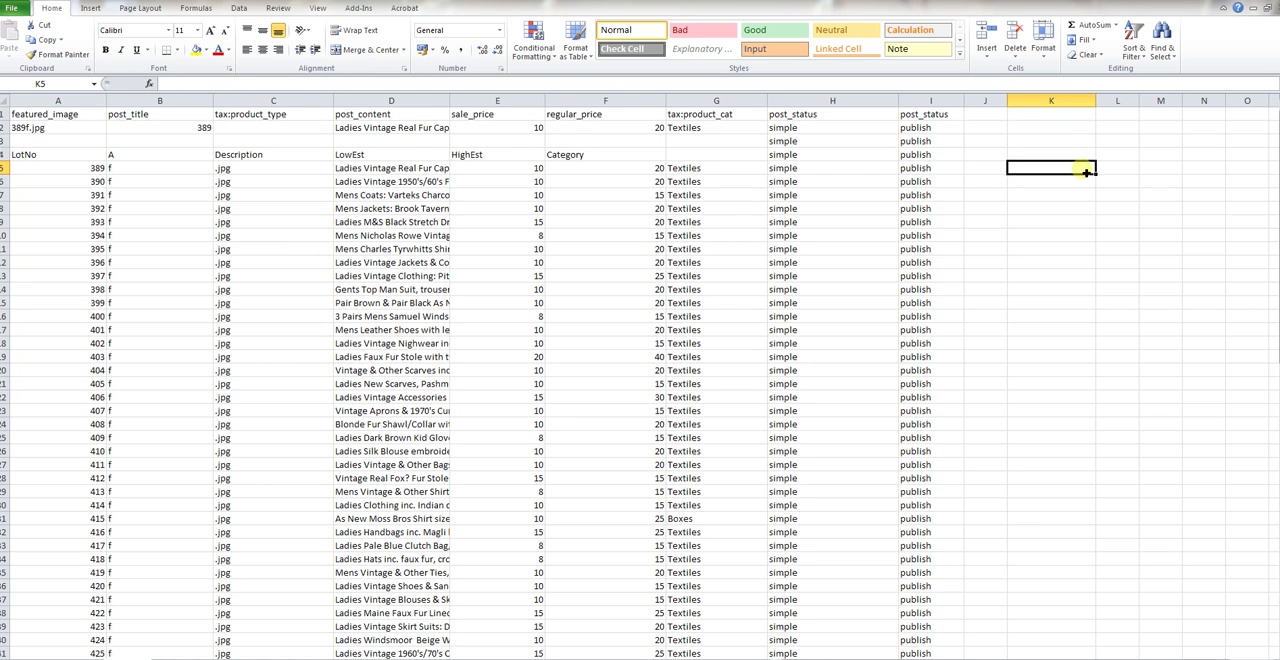
pyautogui.write('=')
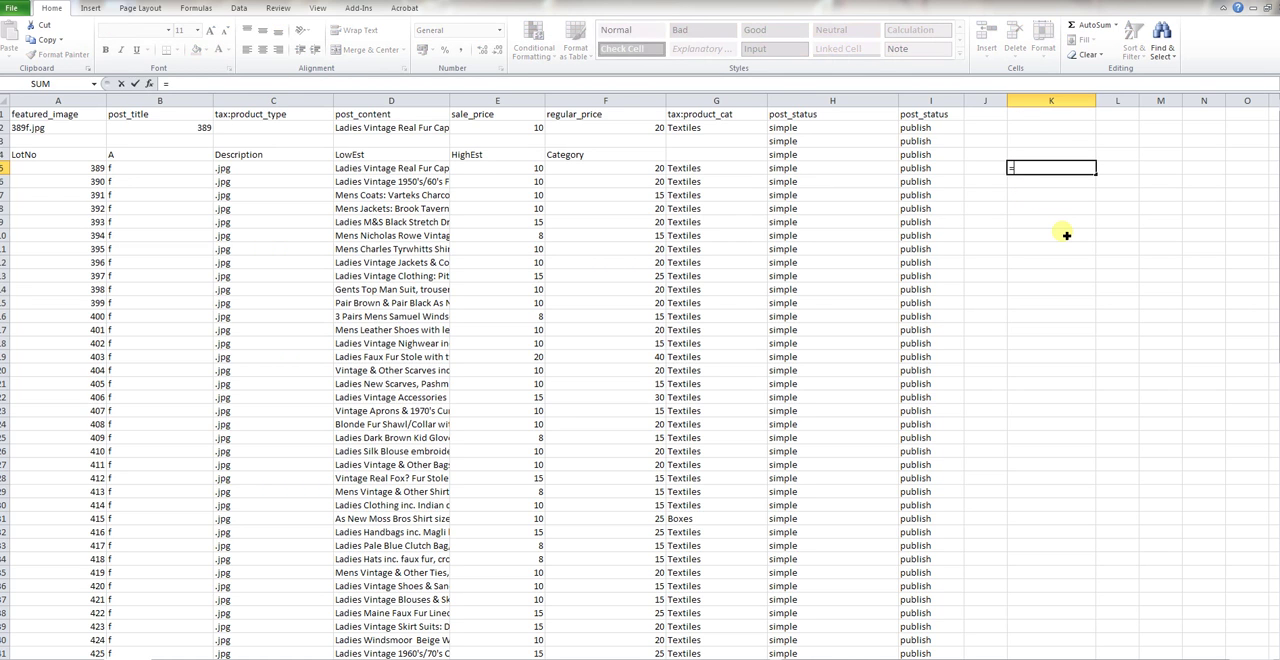
pyautogui.write('con')
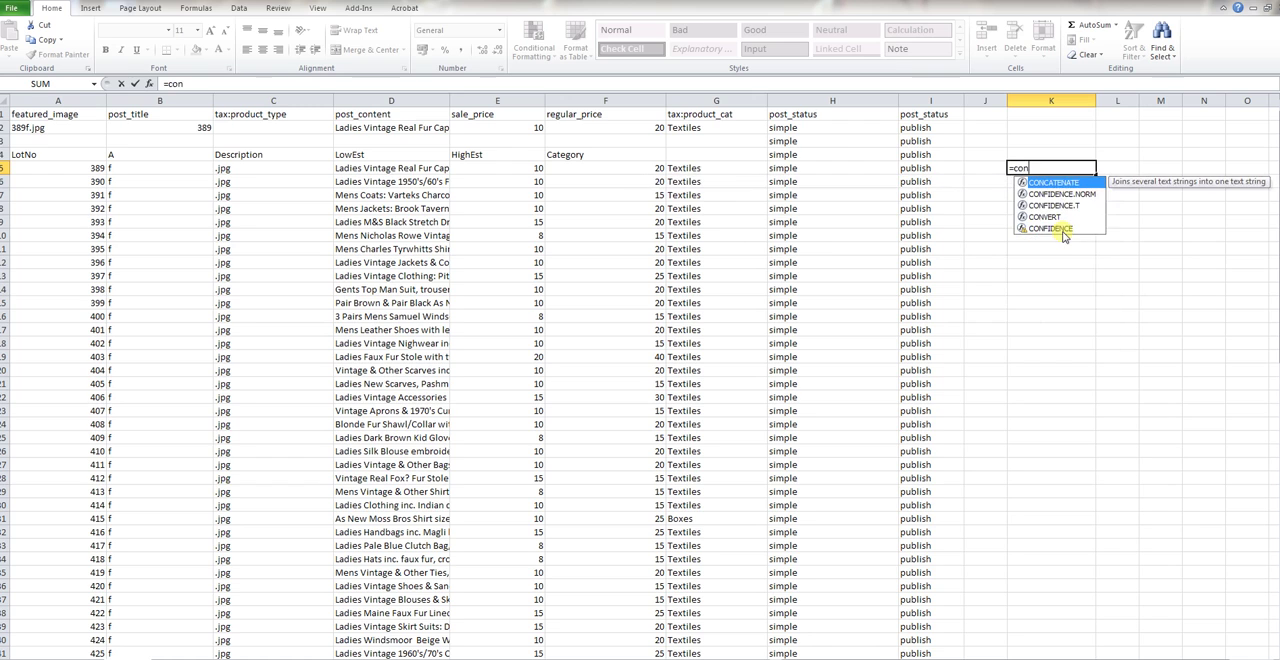
pyautogui.doubleClick(1062, 184)
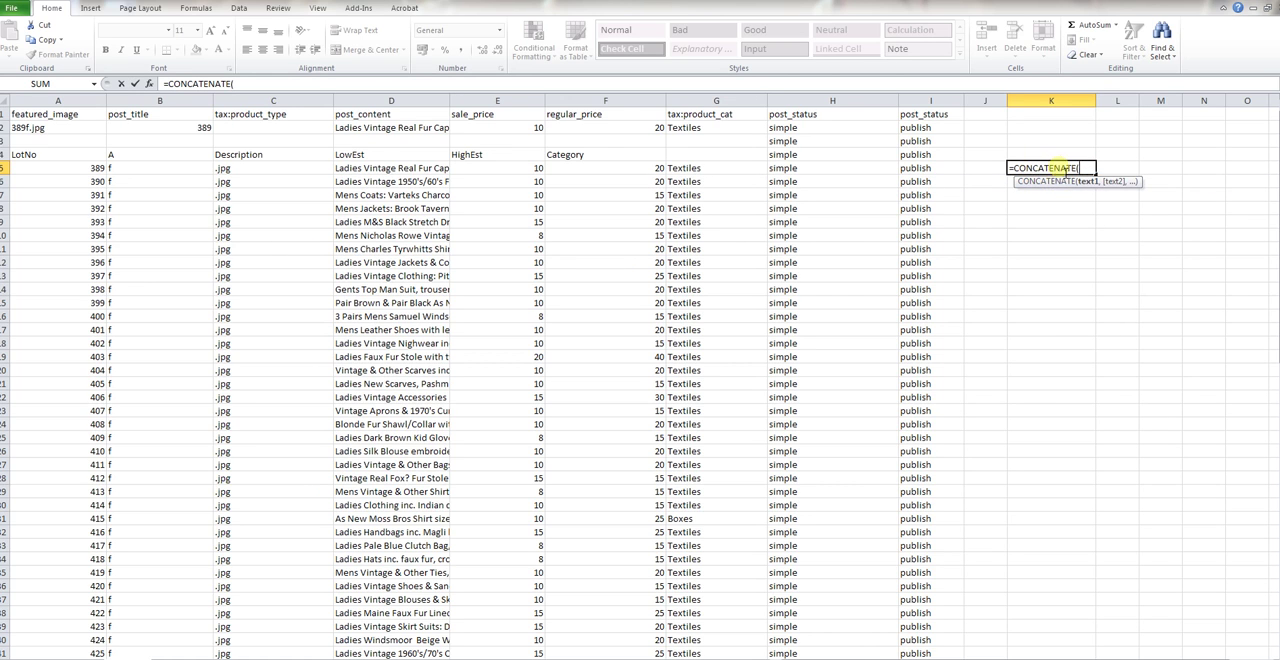
pyautogui.click(73, 172)
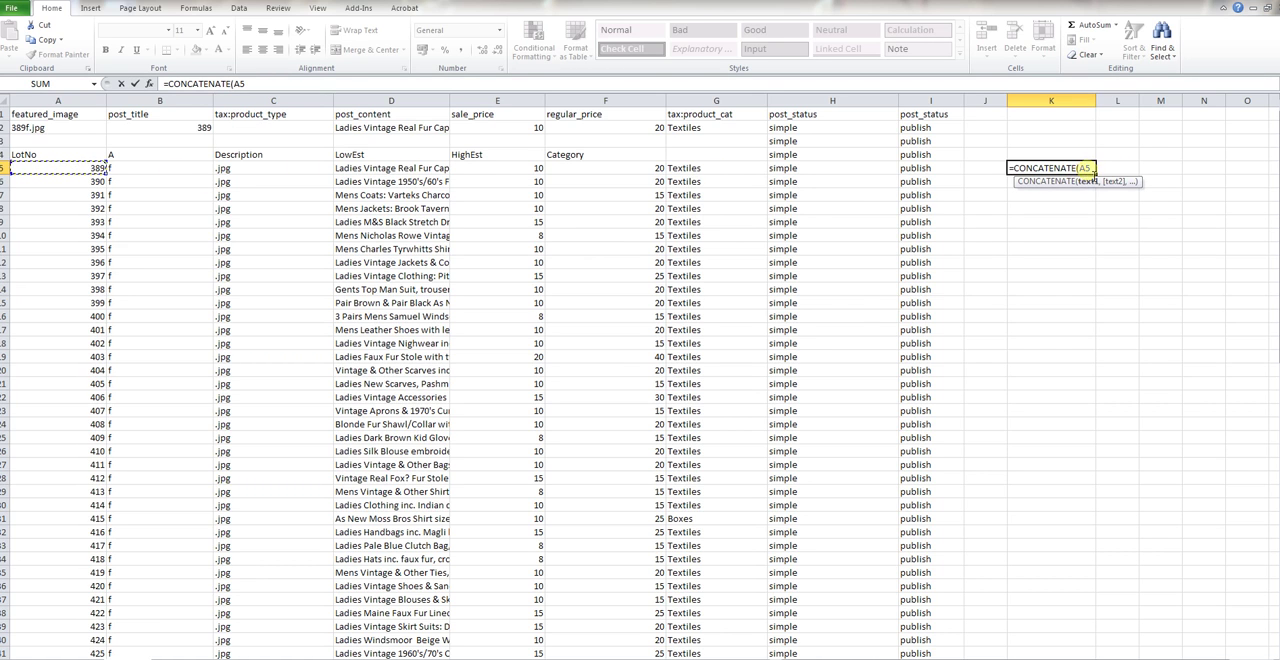
pyautogui.write(',')
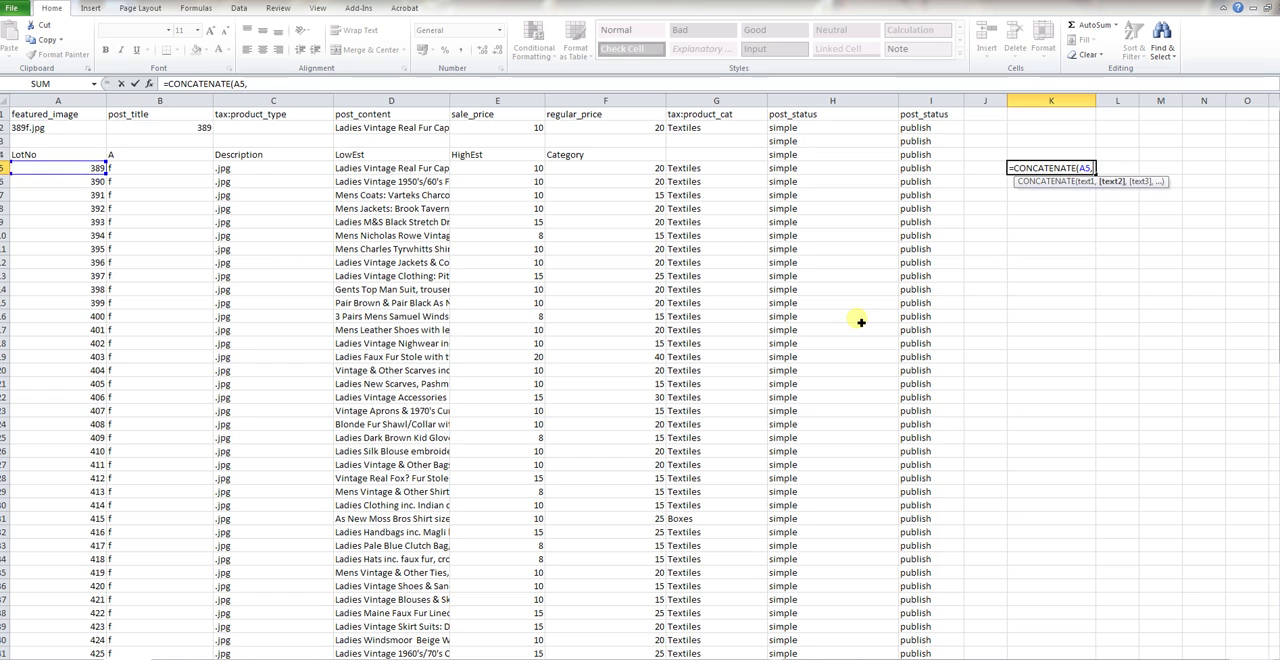
pyautogui.click(126, 170)
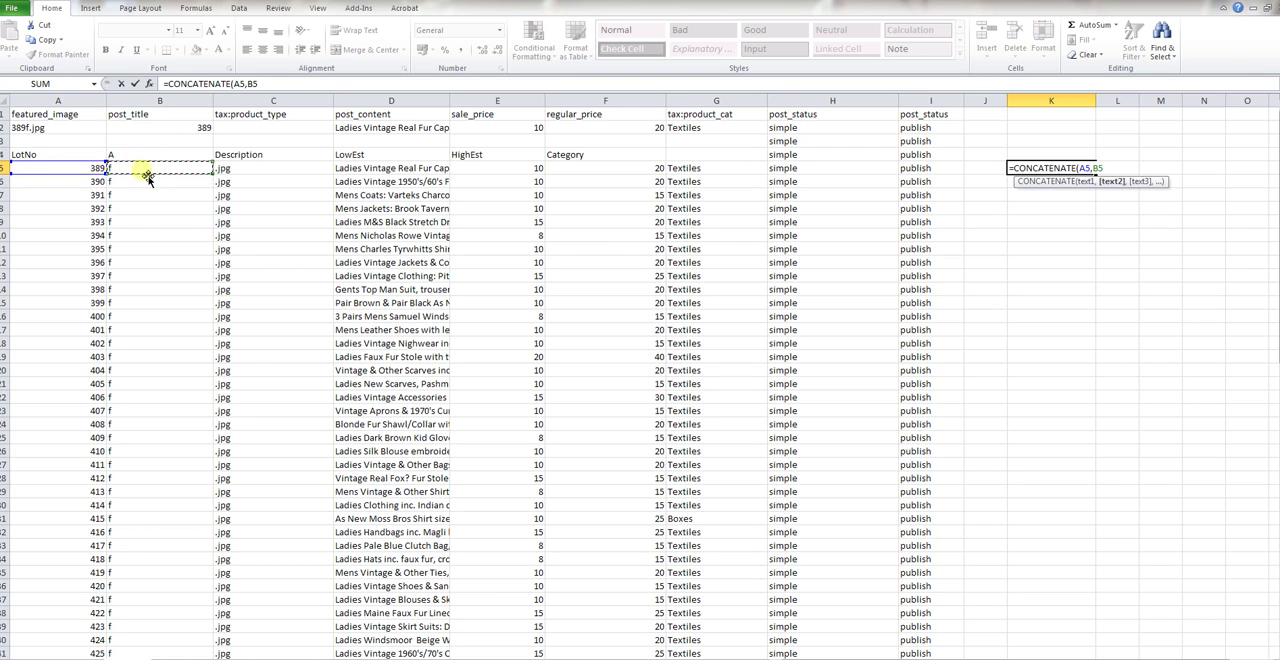
pyautogui.write(',')
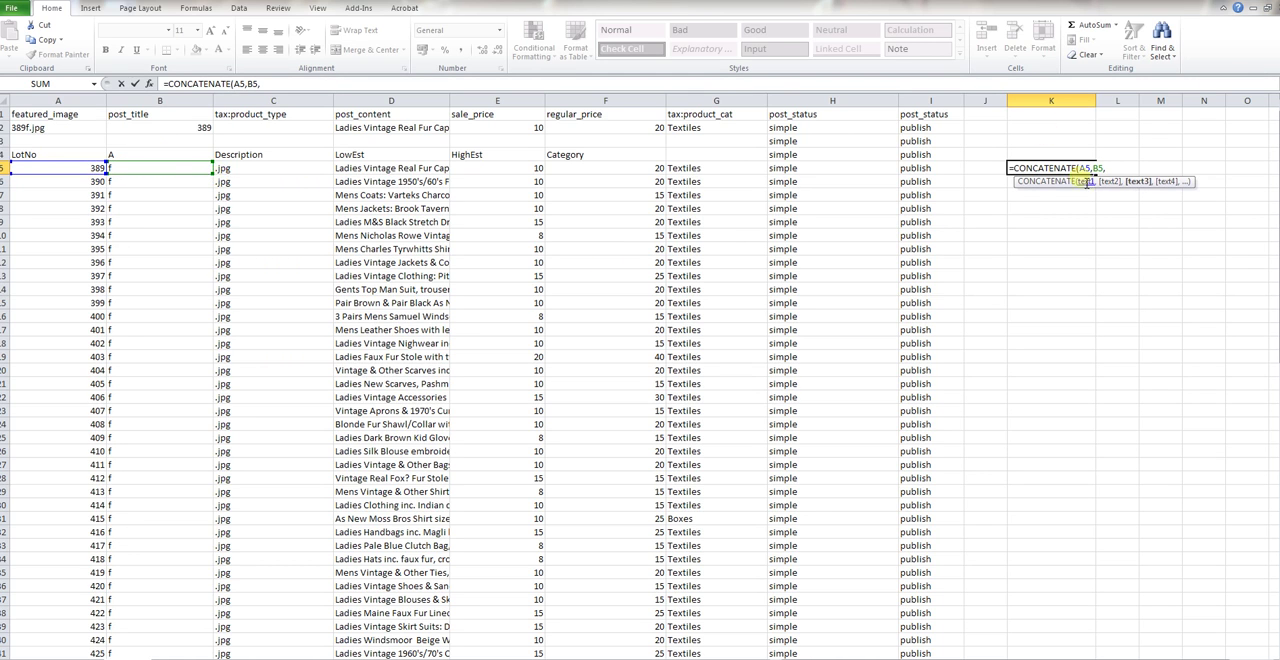
pyautogui.click(277, 172)
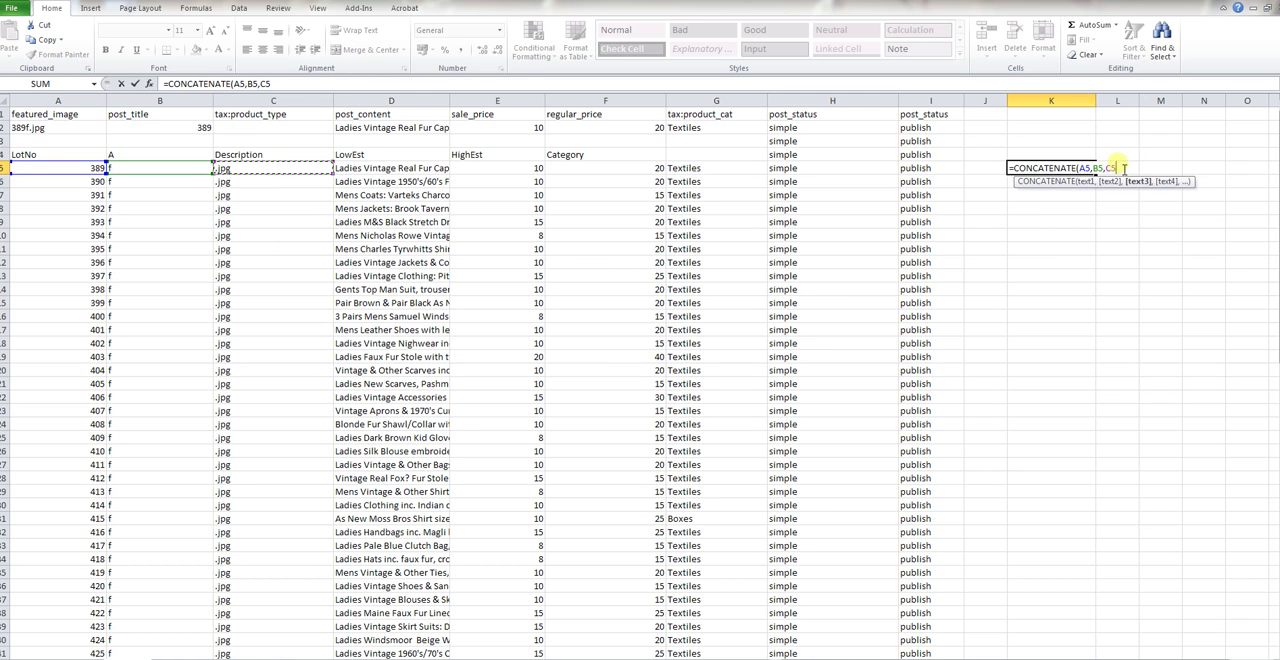
pyautogui.press('Return')
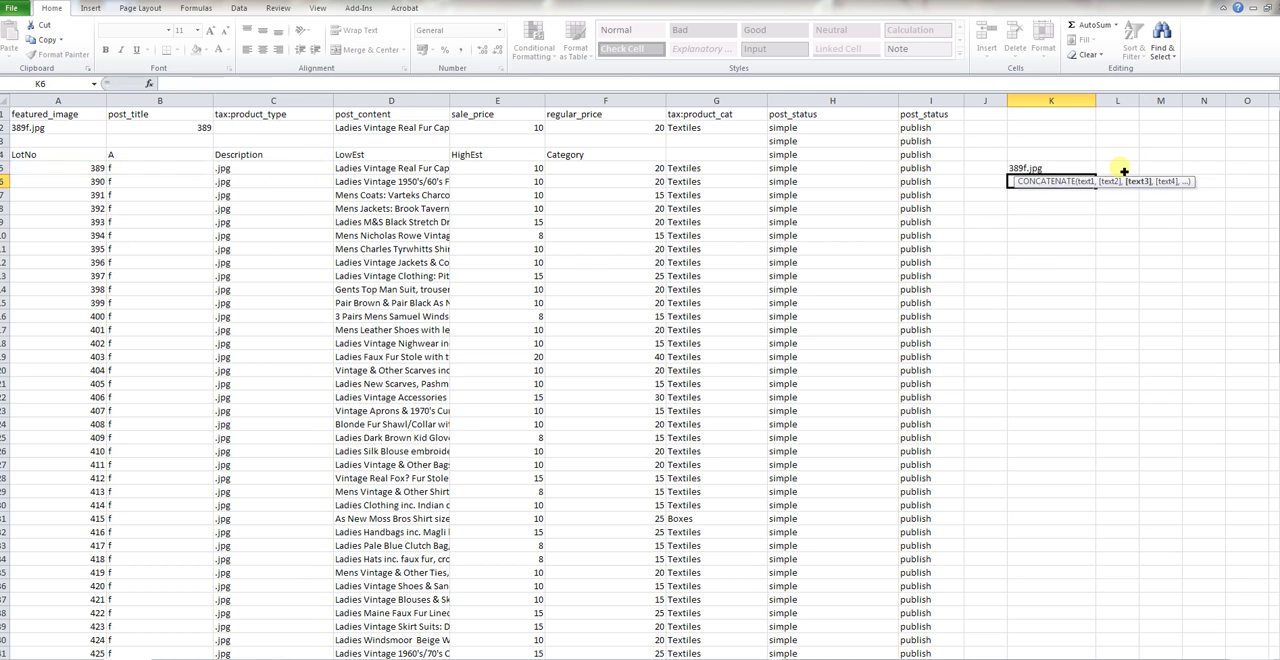
# Fill the CONCATENATE formula from K5 down column K to the last lot in row 87
pyautogui.click(1058, 171)
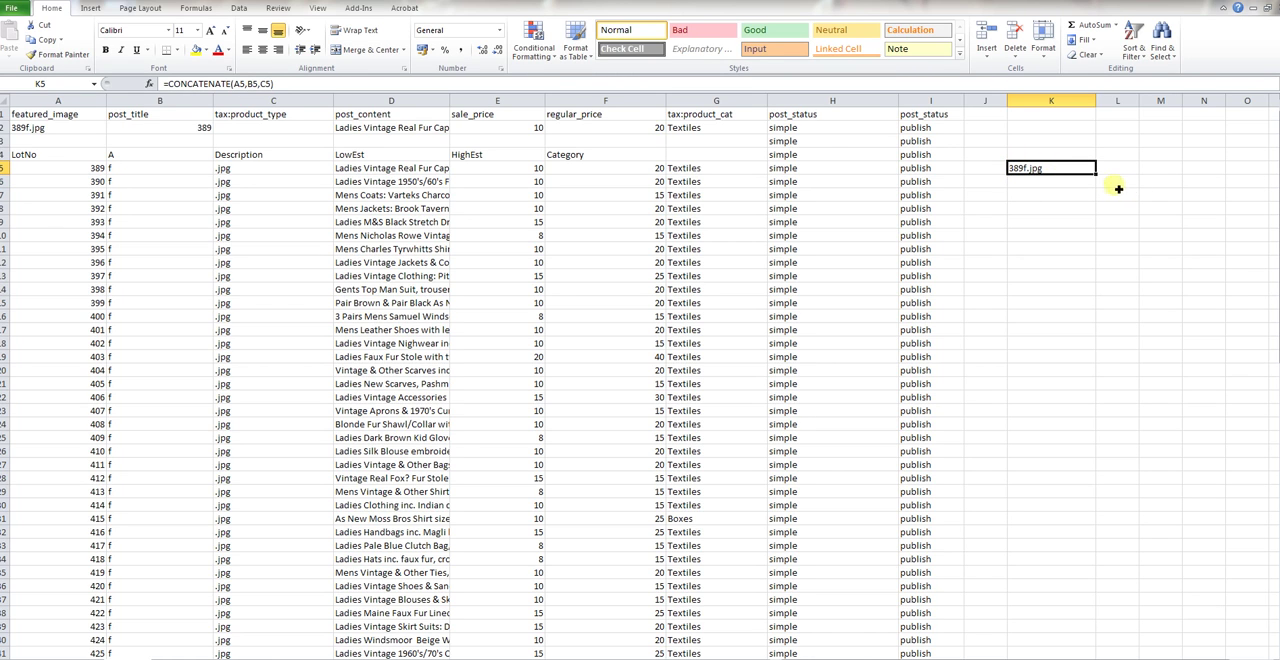
pyautogui.moveTo(1100, 186); pyautogui.dragTo(1097, 645)
pyautogui.scroll(16, 1176, 419)
pyautogui.click(1160, 208)
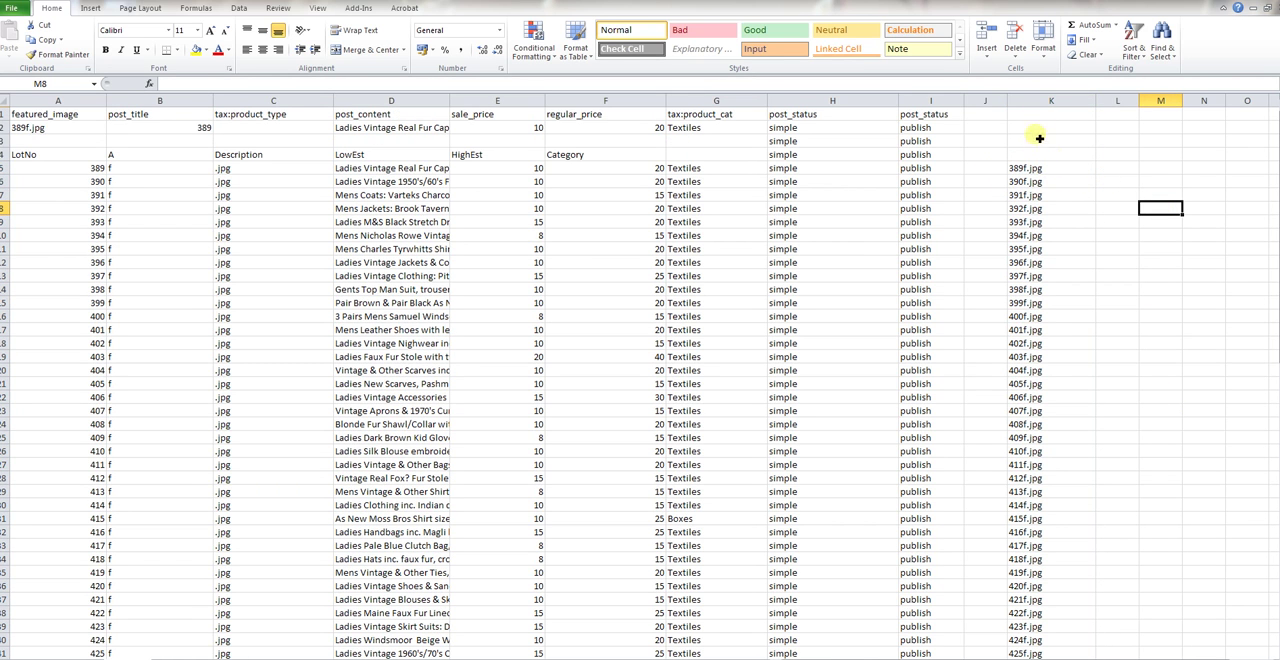
# Copy column K and paste it as values only into column L, then clear the copy marker
pyautogui.click(1051, 103)
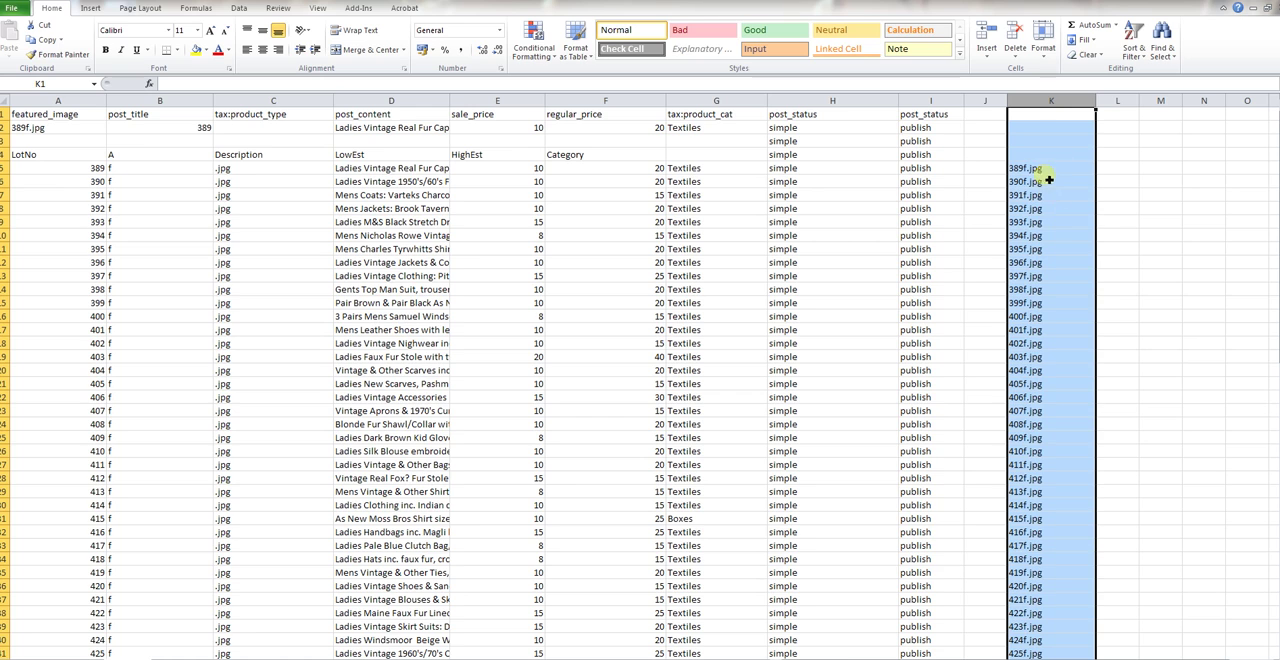
pyautogui.rightClick(1057, 107)
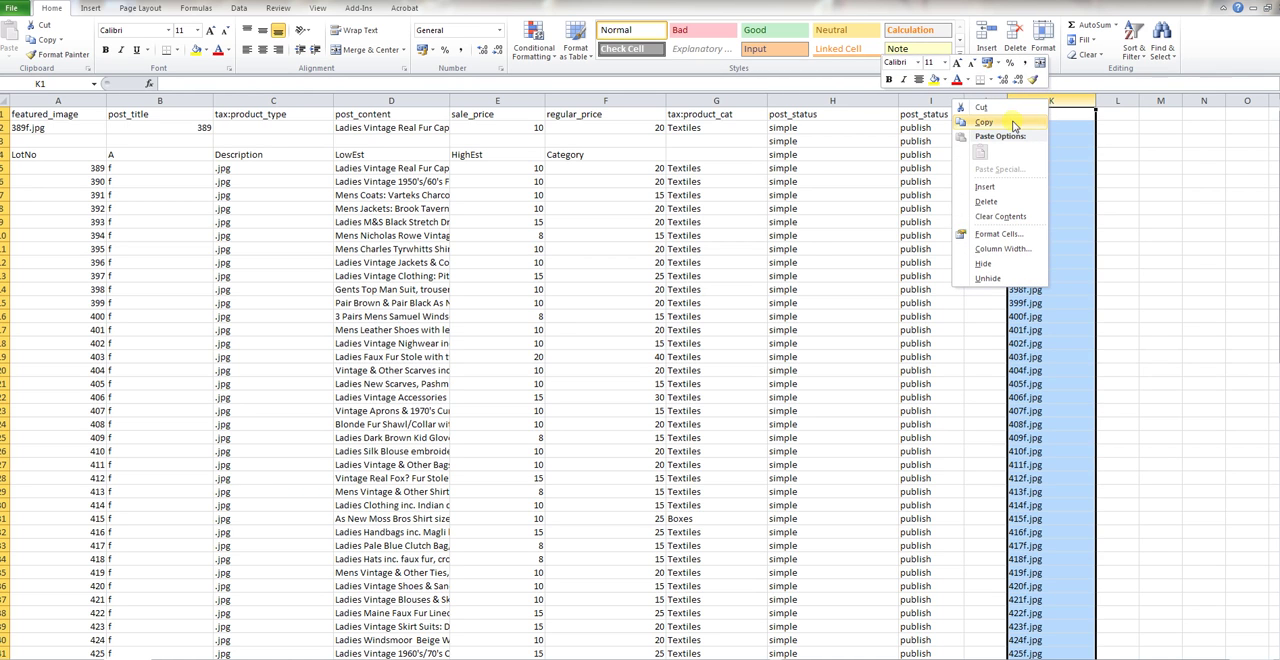
pyautogui.click(1013, 124)
pyautogui.click(1117, 101)
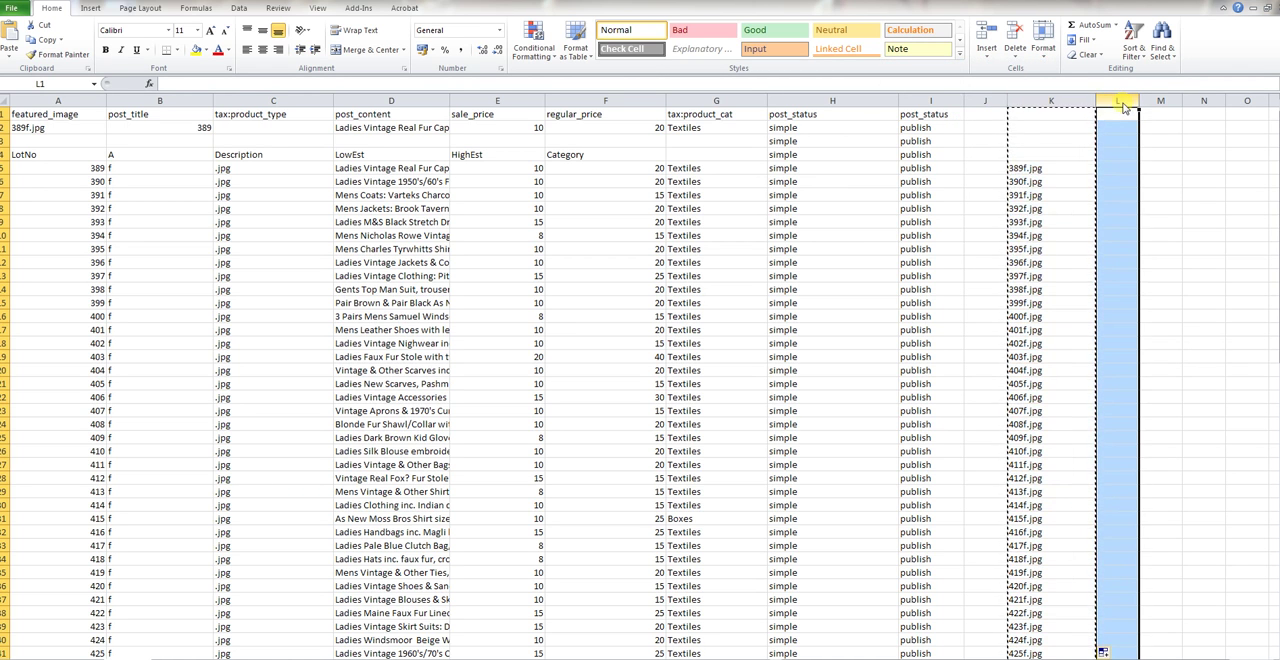
pyautogui.rightClick(1124, 108)
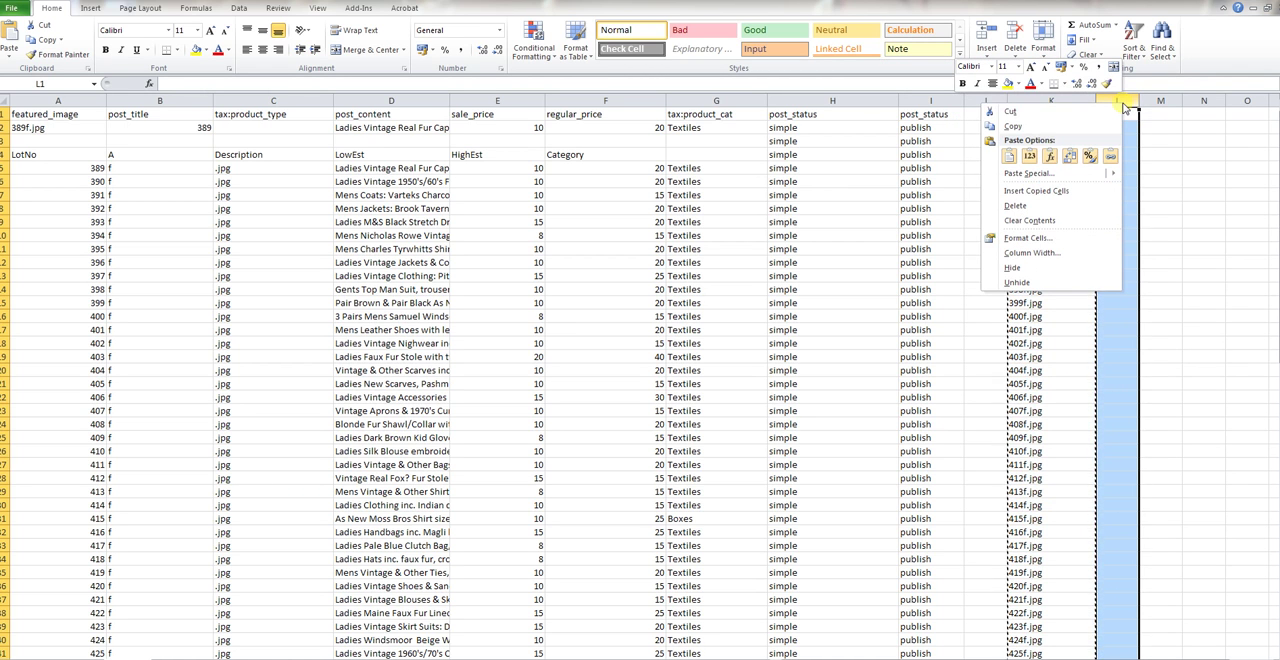
pyautogui.click(1029, 157)
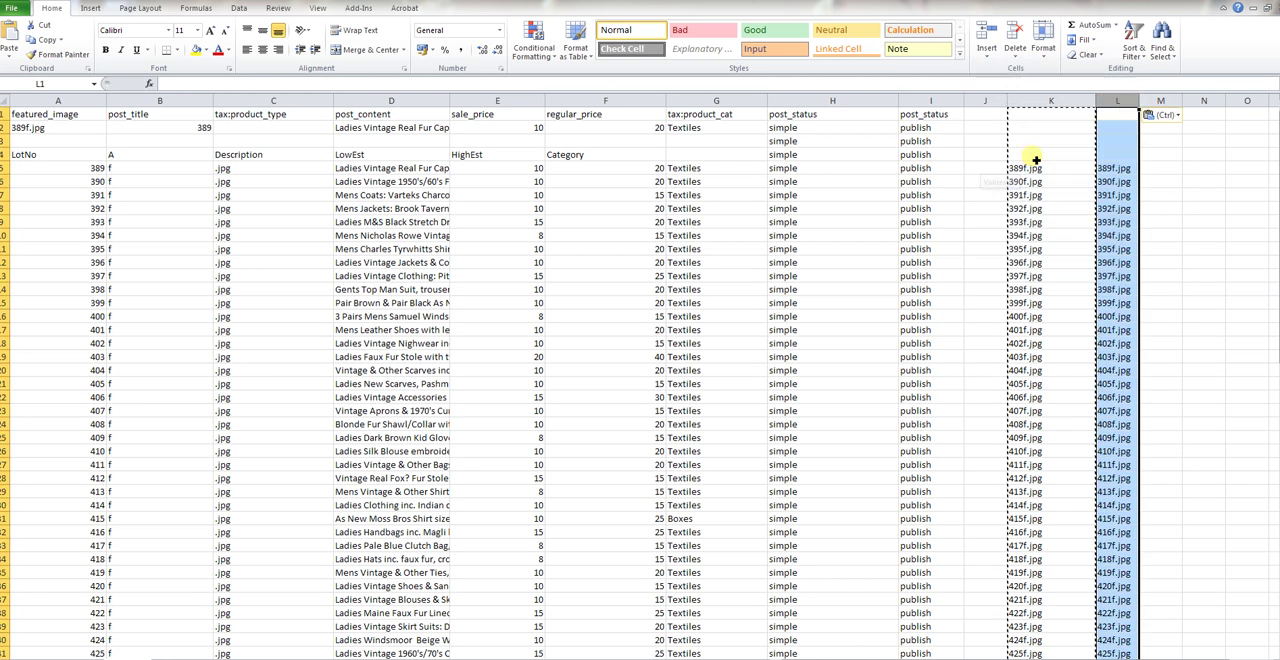
pyautogui.click(1170, 170)
pyautogui.press('Escape')
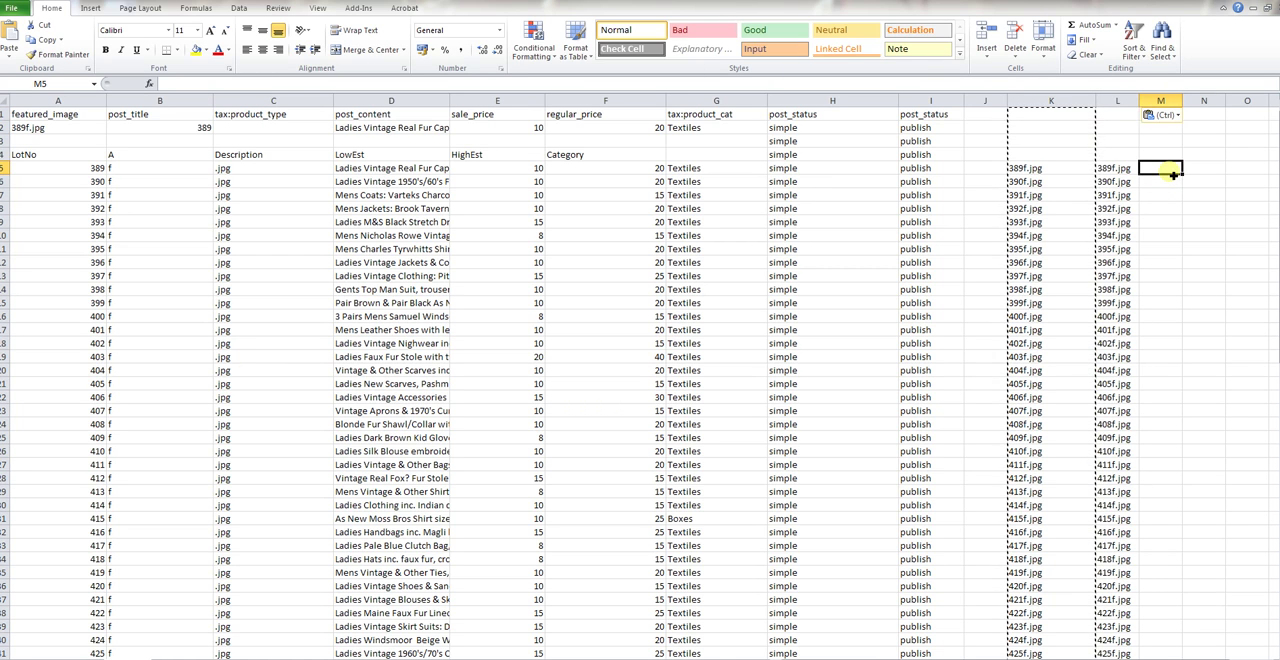
# Compare the cell contents of L5 and K5 to check for plain text versus a formula
pyautogui.press('Down')
pyautogui.press('Down')
pyautogui.doubleClick(1127, 170)
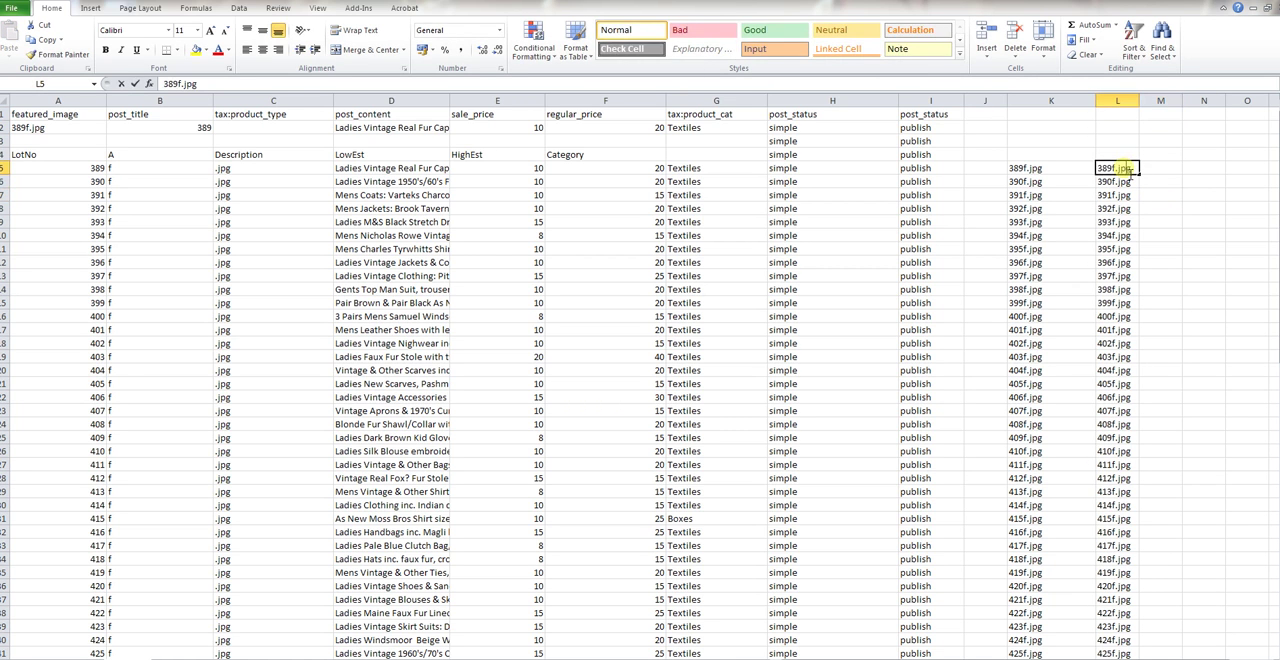
pyautogui.moveTo(1133, 170); pyautogui.dragTo(1092, 170)
pyautogui.click(1110, 170)
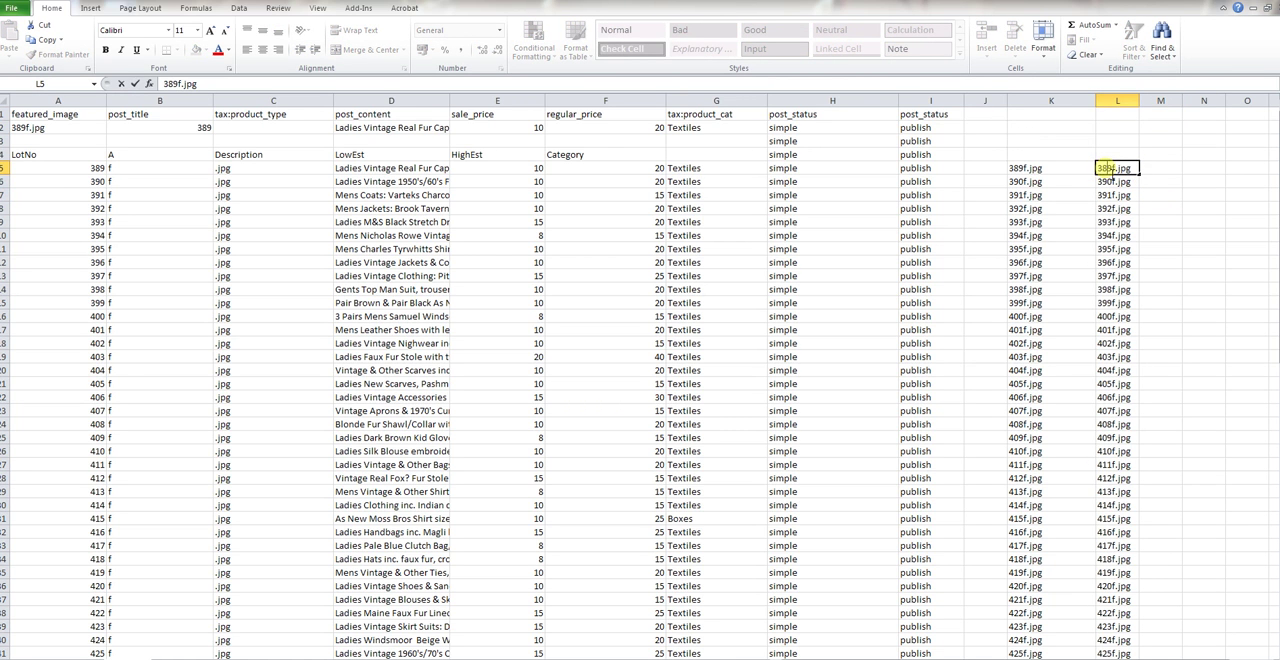
pyautogui.doubleClick(1048, 169)
pyautogui.press('Return')
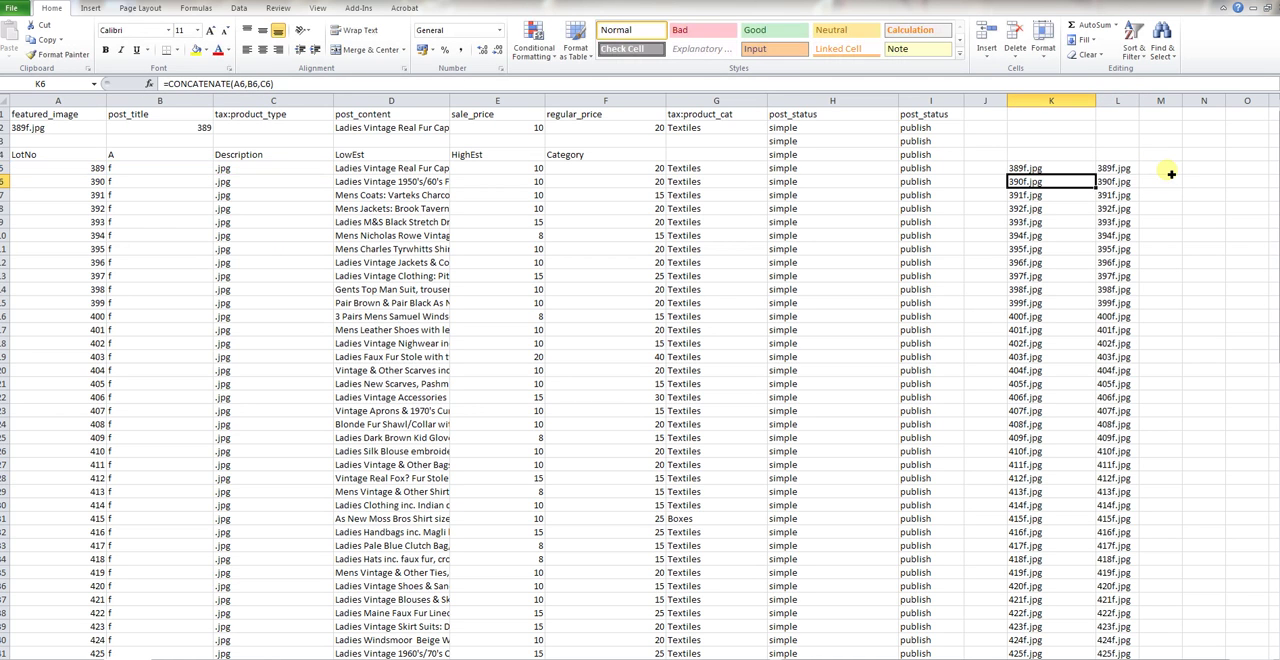
pyautogui.click(1122, 170)
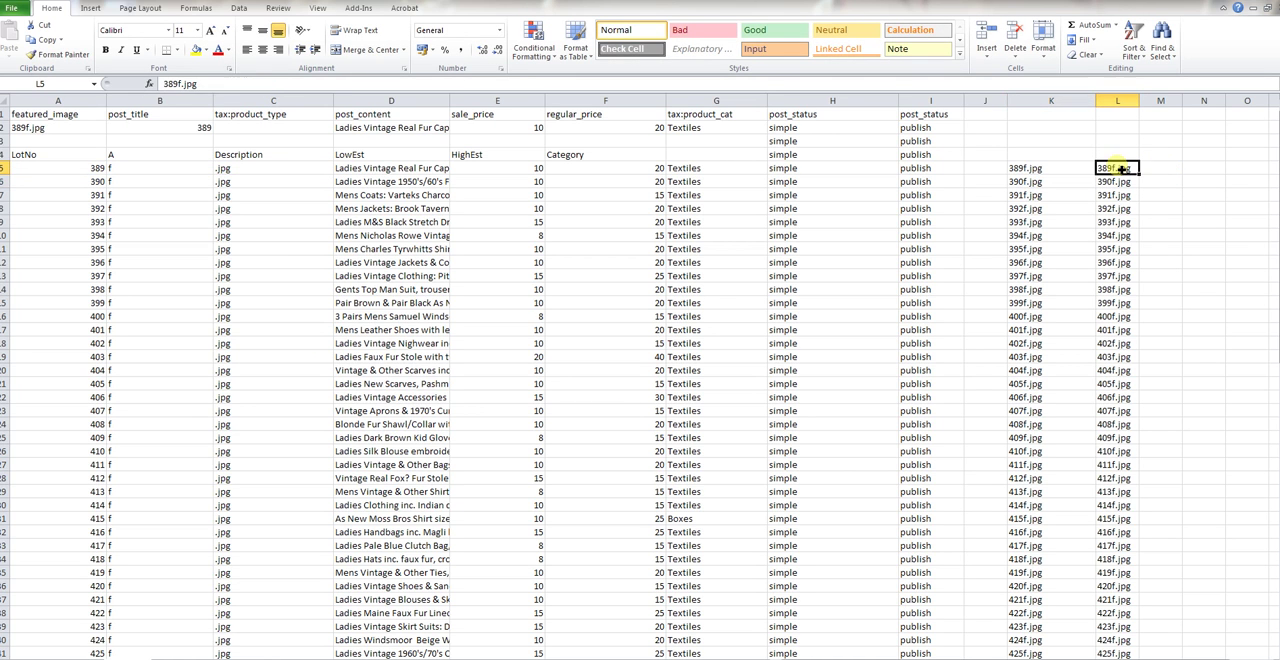
# Clear the CONCATENATE formulas from column K, keeping the pasted file names in column L
pyautogui.click(1052, 101)
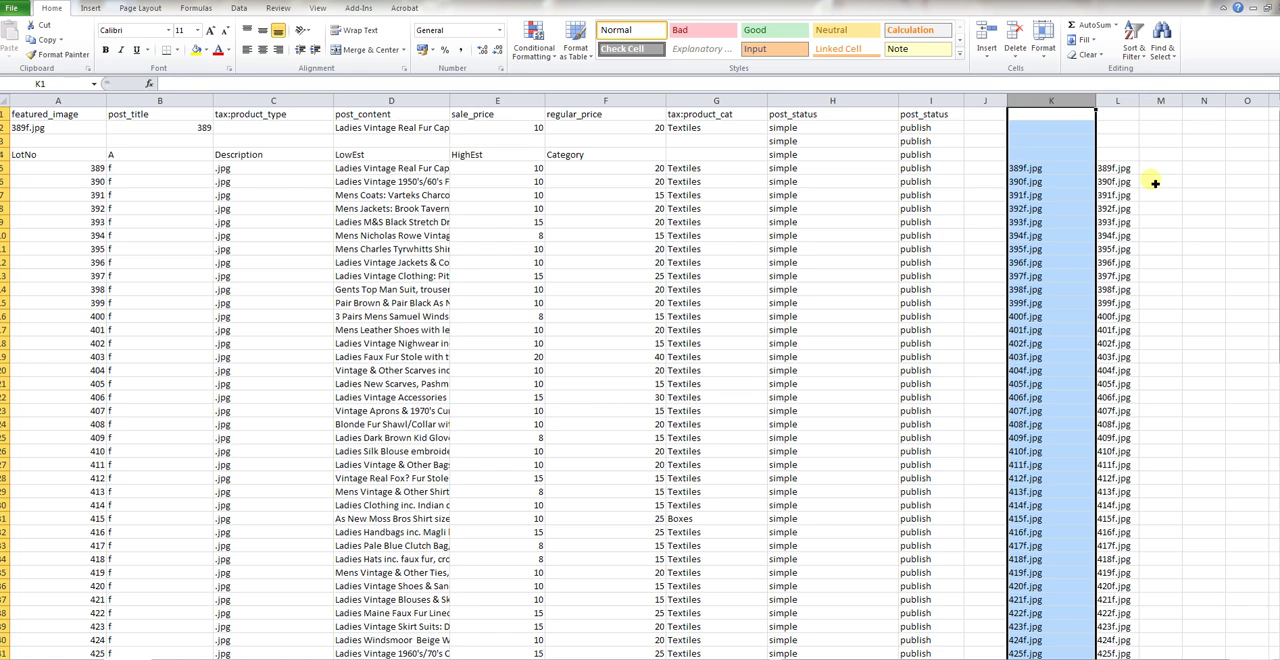
pyautogui.press('Delete')
pyautogui.click(1172, 210)
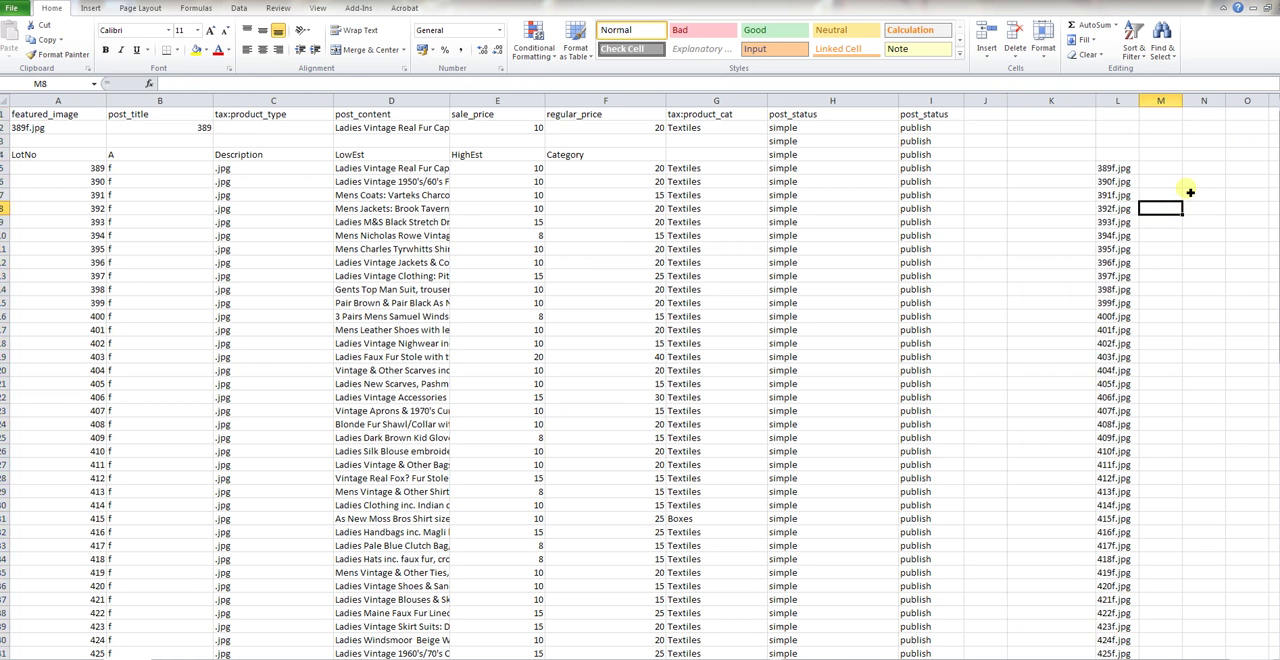
# Clear the letter f and .jpg helper values from B5:C87
pyautogui.moveTo(137, 168); pyautogui.dragTo(284, 656)
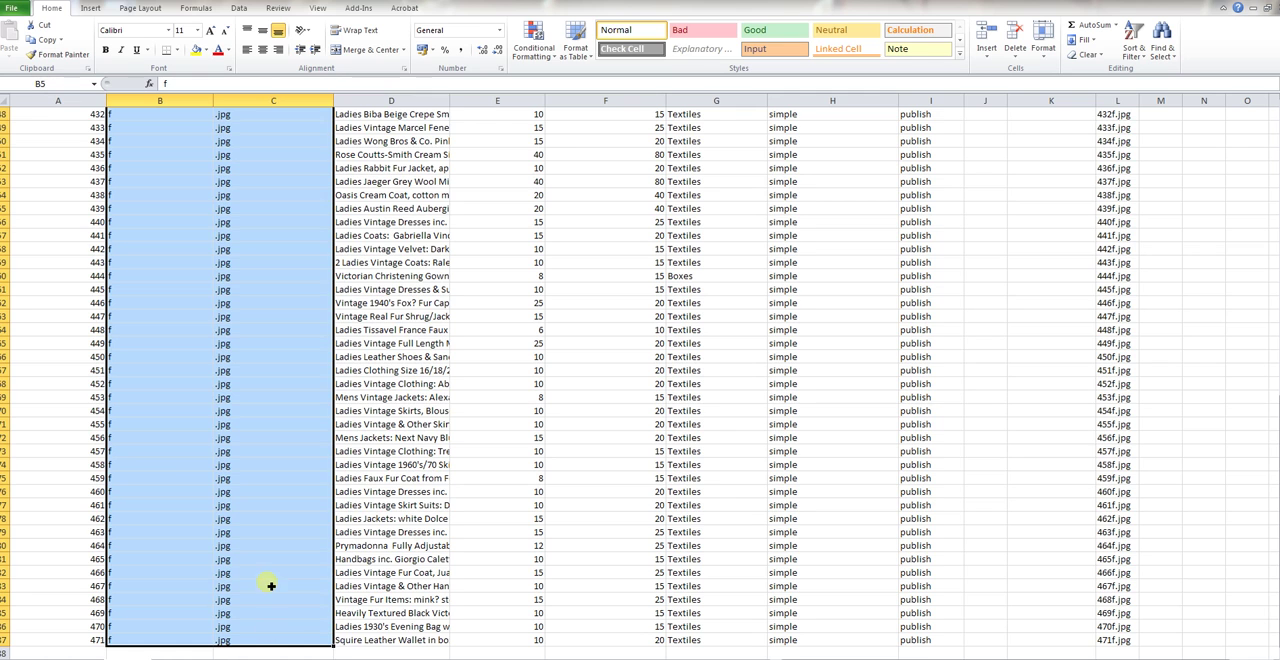
pyautogui.press('Delete')
pyautogui.click(258, 278)
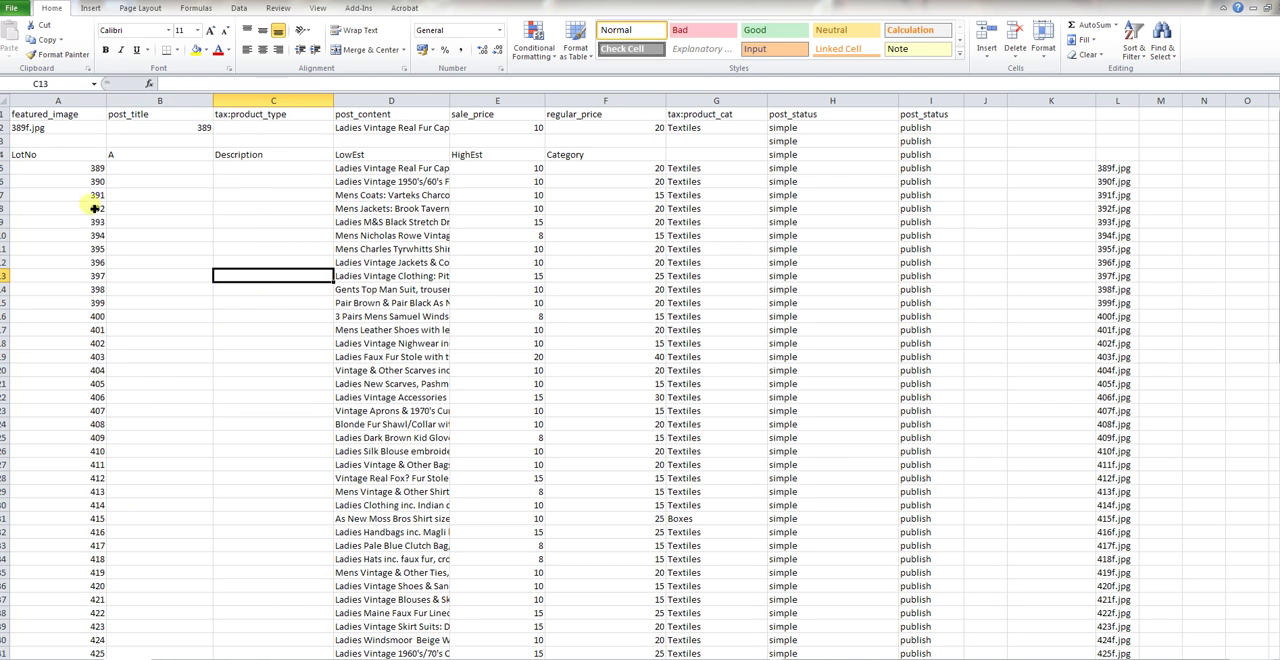
# Move the lot numbers from A5:A87 into the post_title column, starting at B5
pyautogui.click(59, 170)
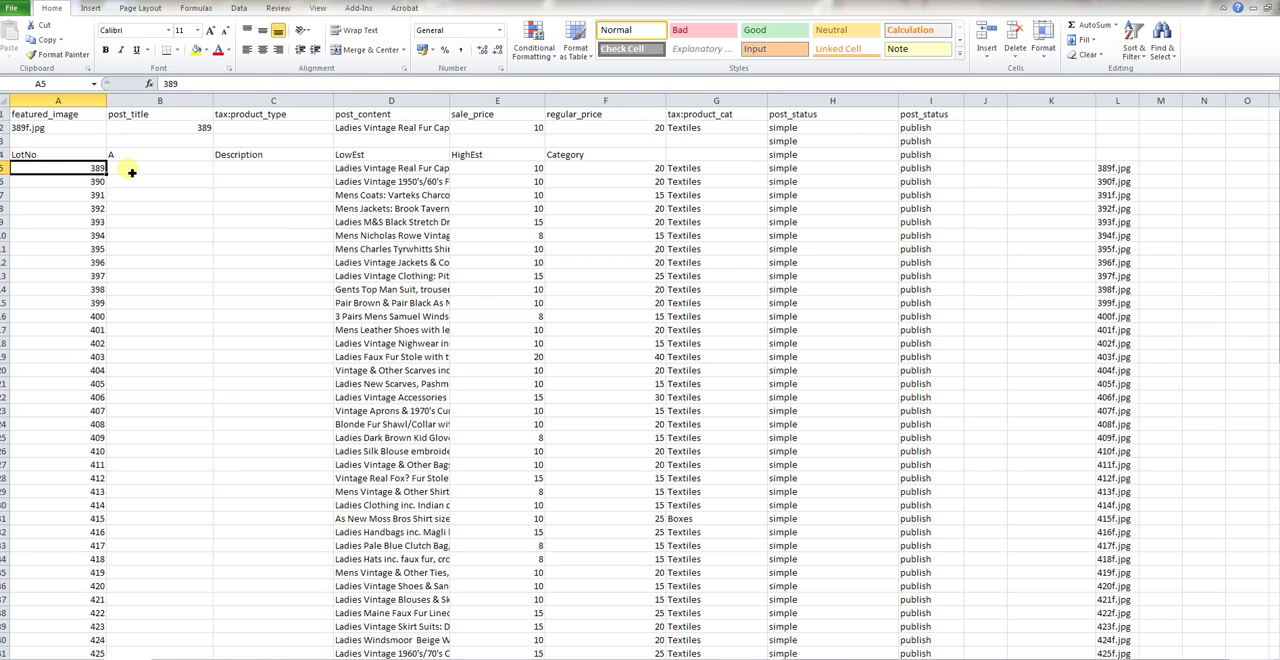
pyautogui.moveTo(62, 174); pyautogui.dragTo(46, 650)
pyautogui.scroll(16, 175, 482)
pyautogui.moveTo(78, 165); pyautogui.dragTo(152, 141)
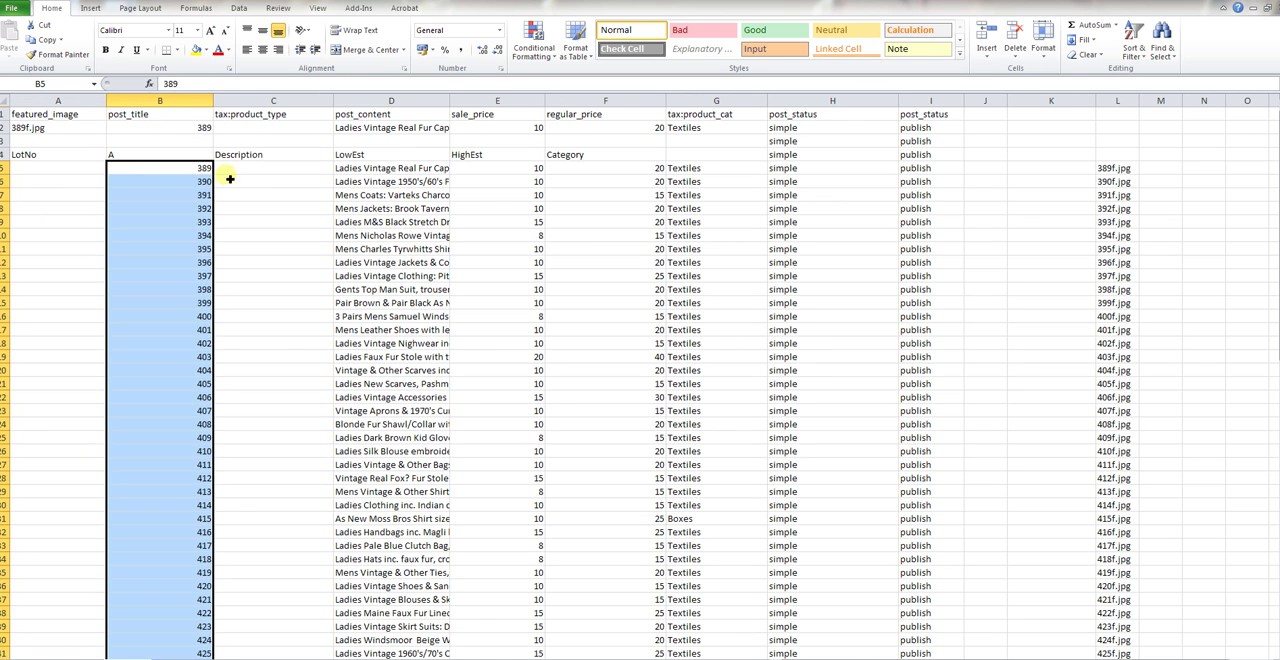
# Move the image file names from L5:L87 into the featured_image column, starting at A5
pyautogui.click(1113, 172)
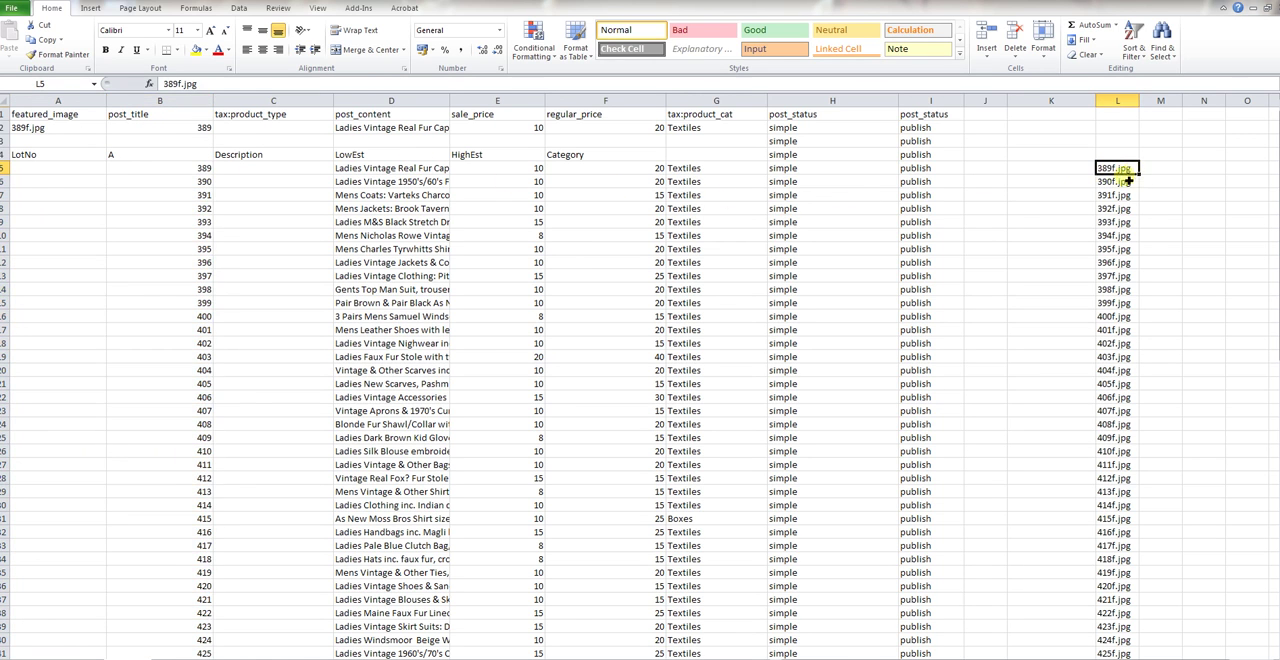
pyautogui.moveTo(1122, 176); pyautogui.dragTo(1125, 641)
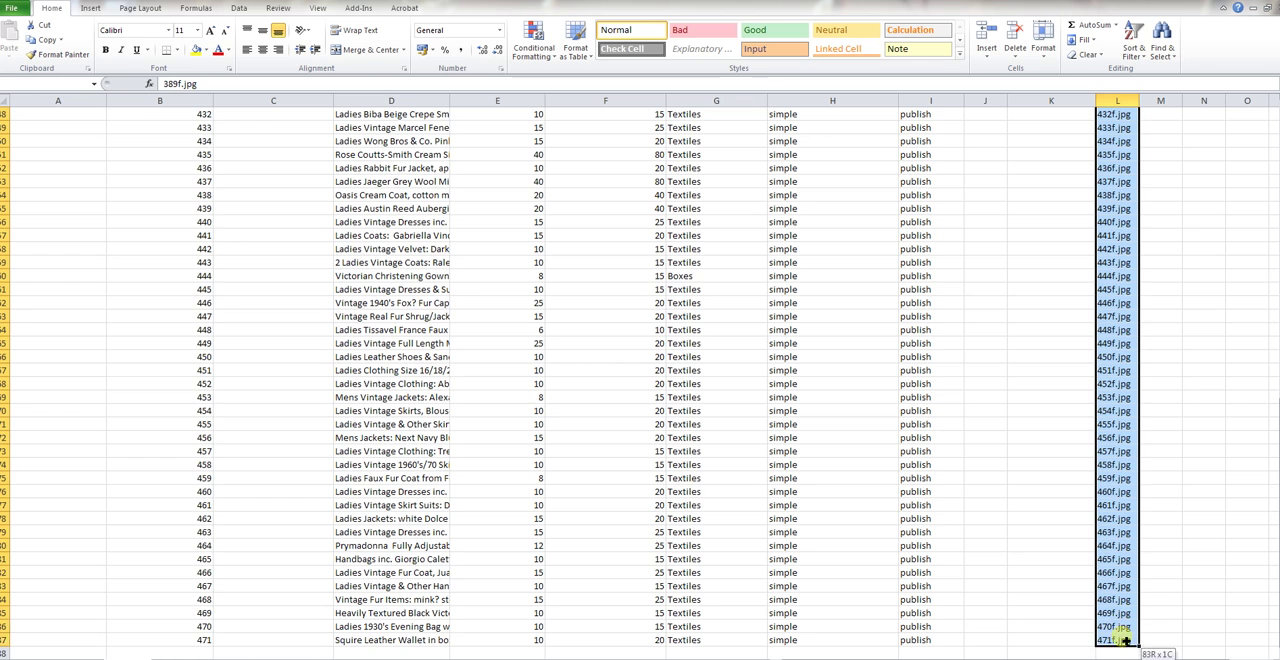
pyautogui.scroll(20, 1118, 449)
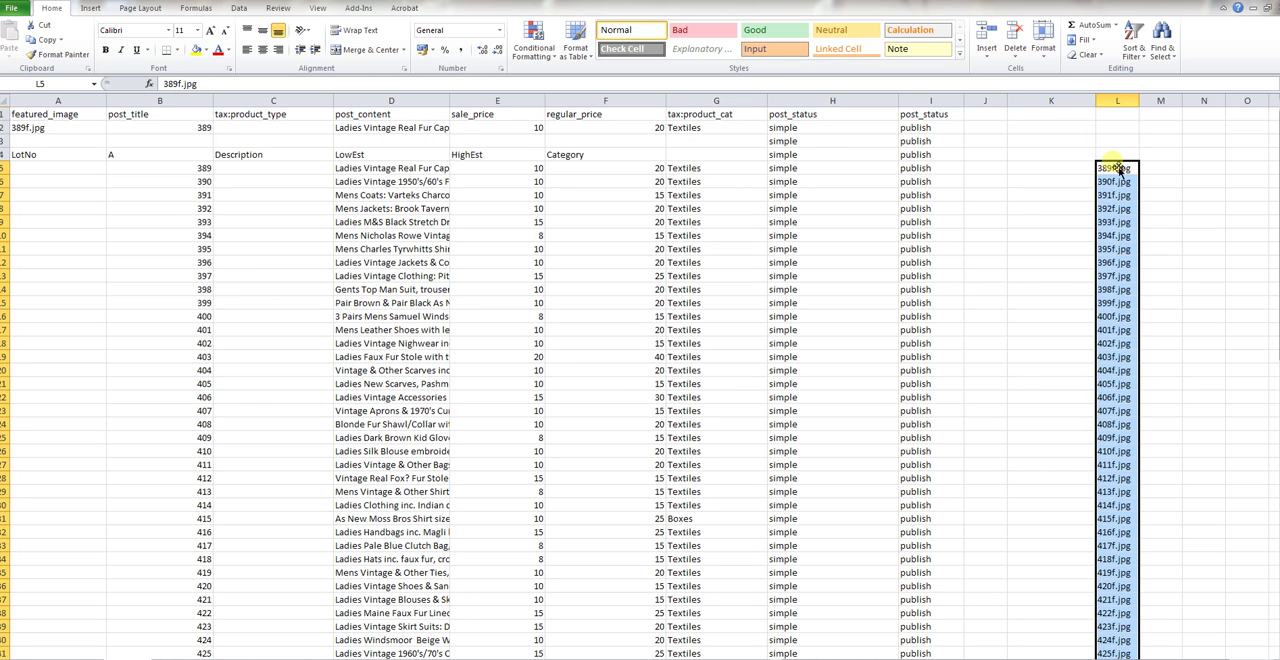
pyautogui.moveTo(1115, 167); pyautogui.dragTo(80, 180)
pyautogui.click(172, 182)
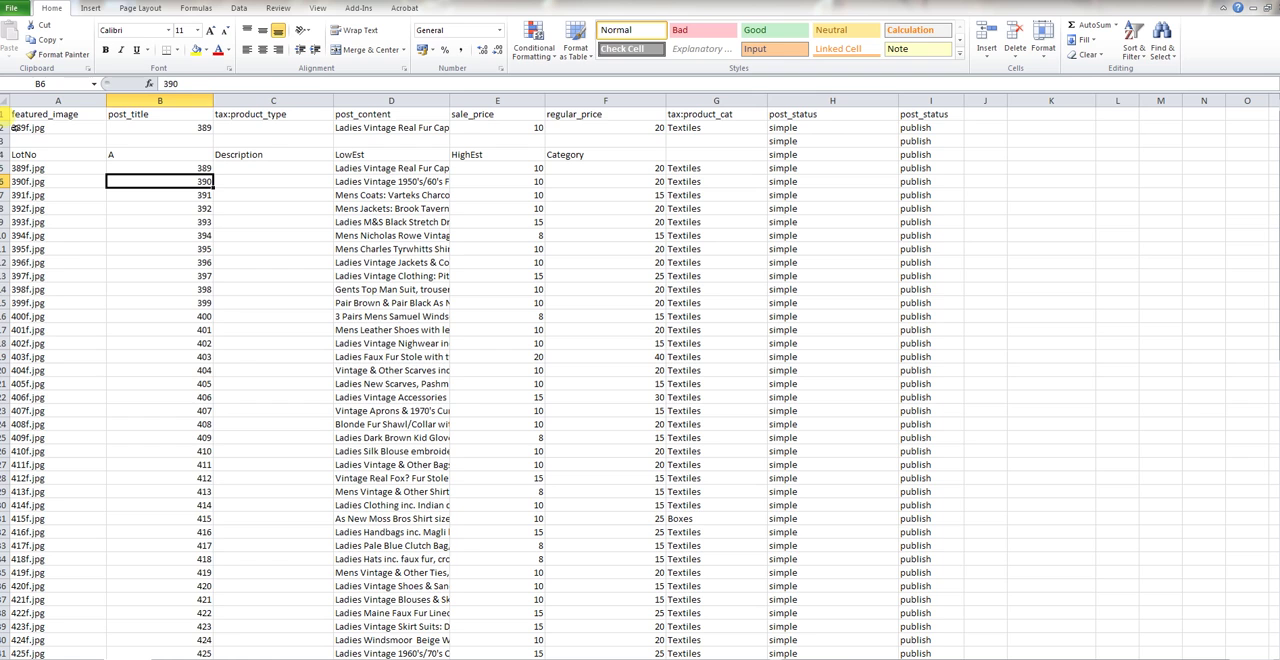
# Delete rows 2 to 4, which hold the sample entry and the old LotNo headings
pyautogui.moveTo(6, 127); pyautogui.dragTo(6, 155)
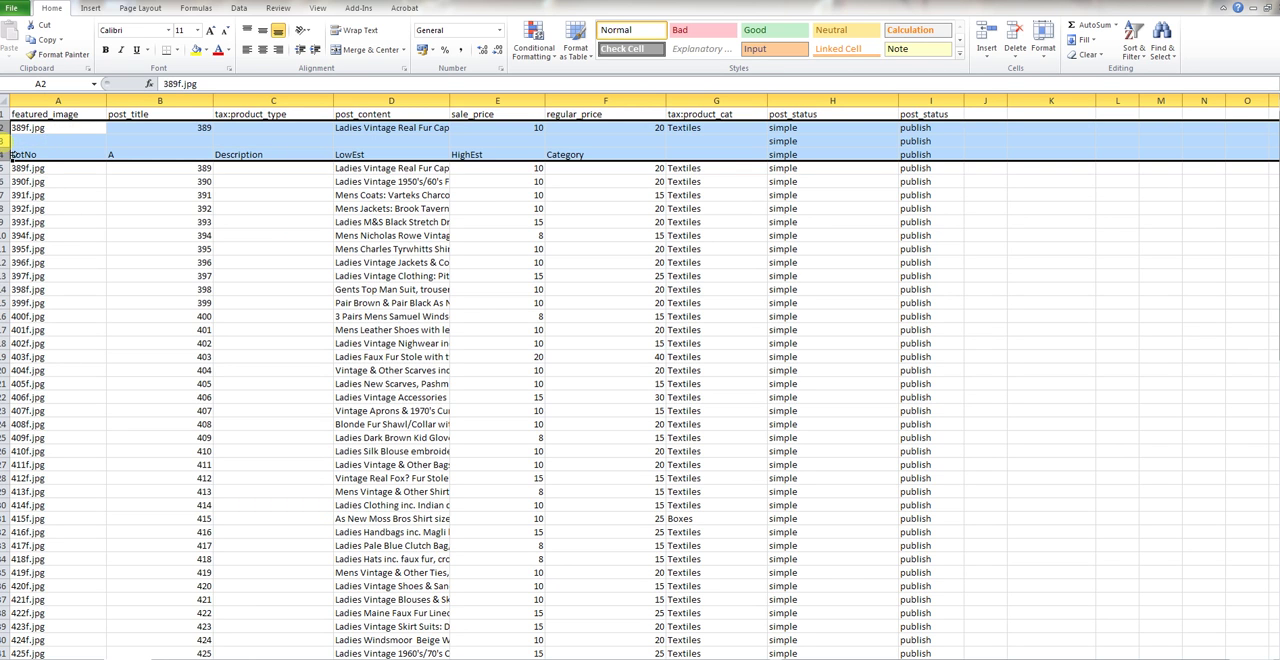
pyautogui.rightClick(10, 152)
pyautogui.click(70, 236)
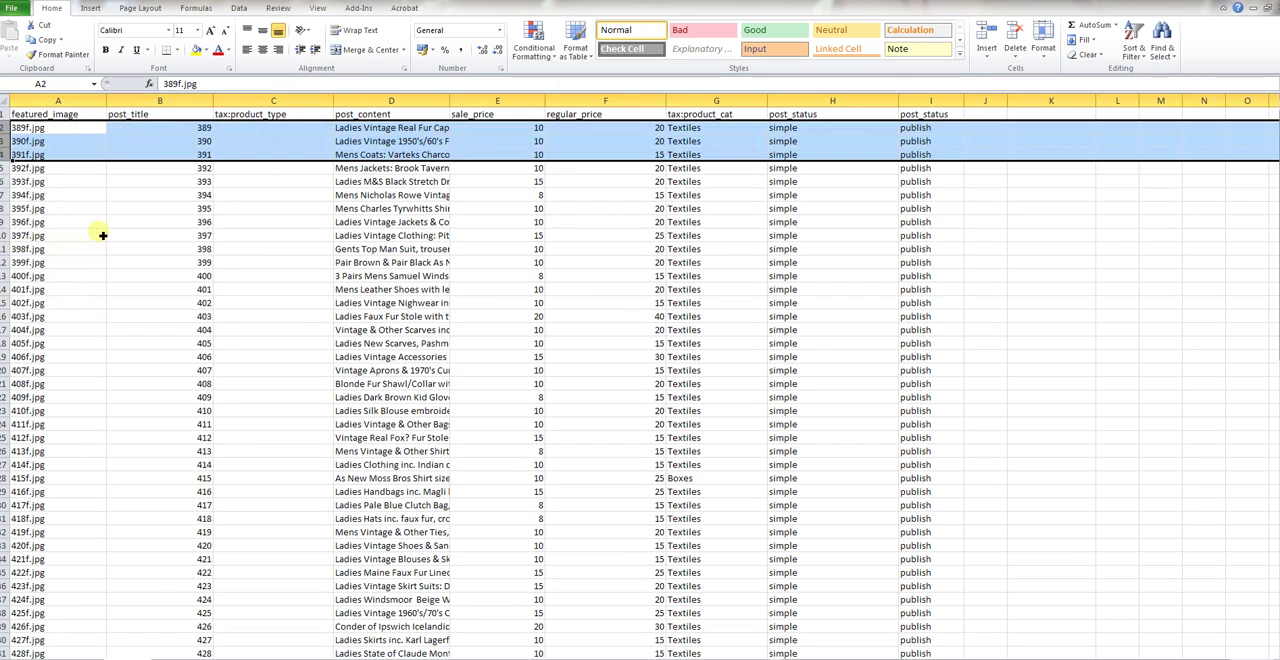
# Check the first data row against the featured_image, post_title, tax:product_type and post_content headings
pyautogui.click(1050, 250)
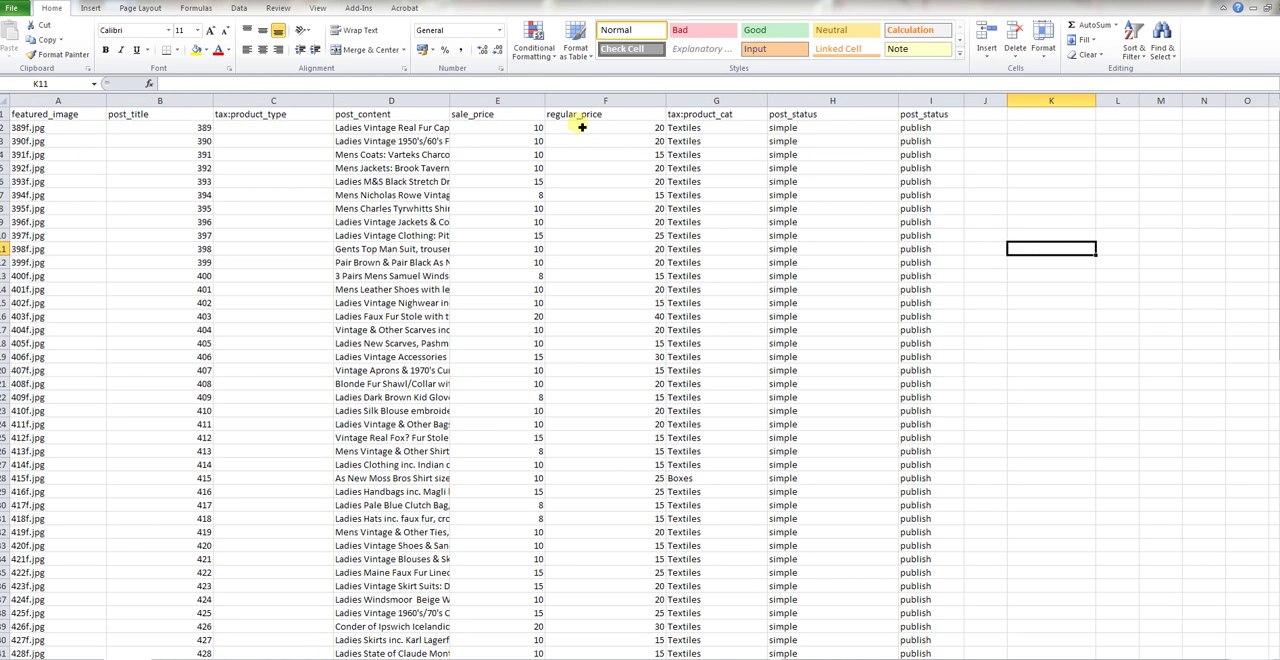
pyautogui.click(75, 134)
pyautogui.click(146, 133)
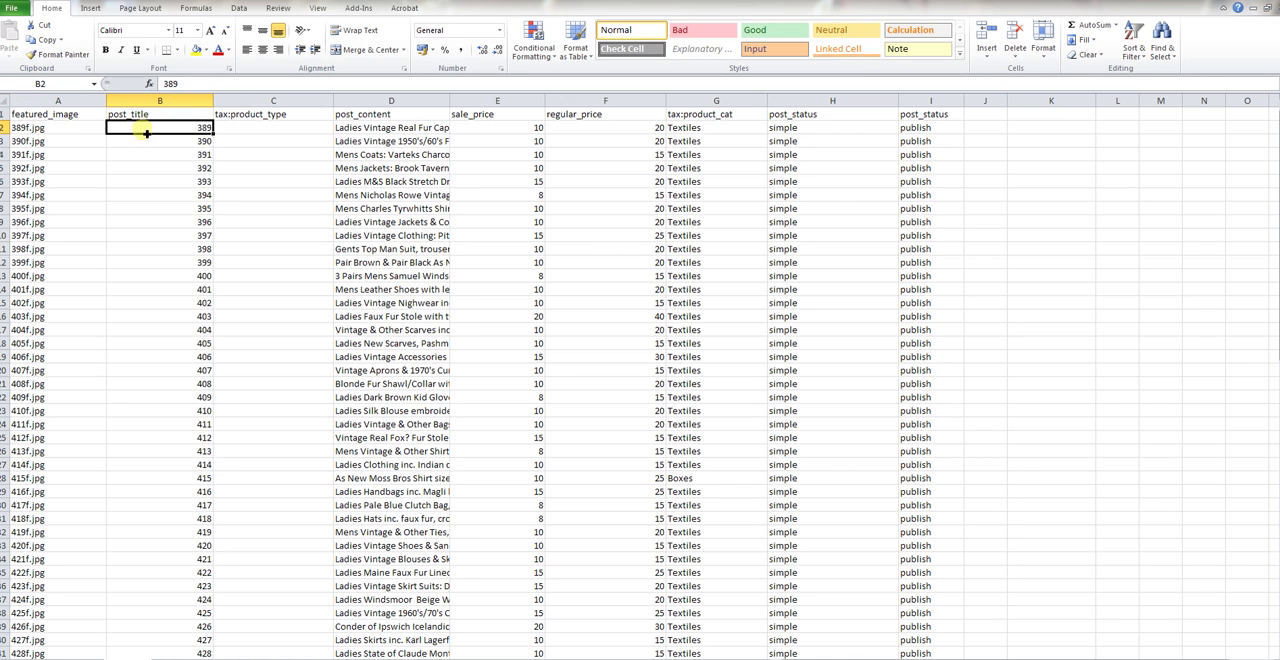
pyautogui.click(262, 128)
pyautogui.click(397, 131)
pyautogui.click(388, 115)
pyautogui.click(393, 130)
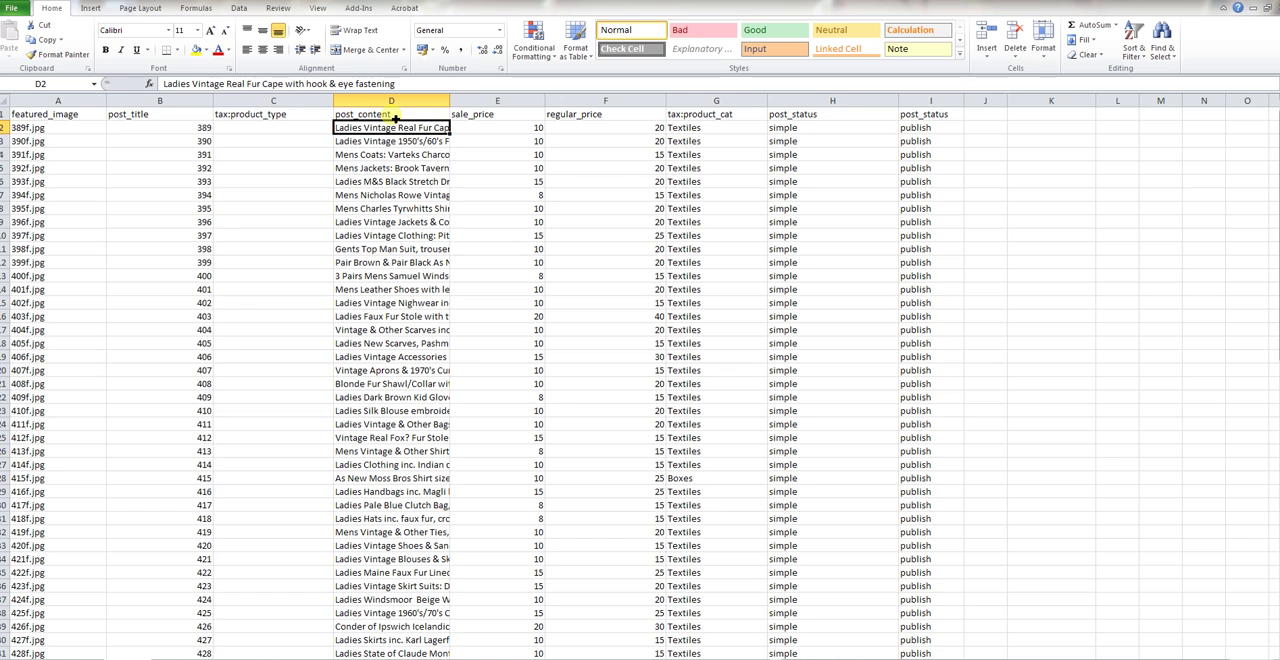
# Check that the sale_price, regular_price, tax:product_cat and both post_status columns hold the right data in the first row
pyautogui.click(502, 117)
pyautogui.click(594, 116)
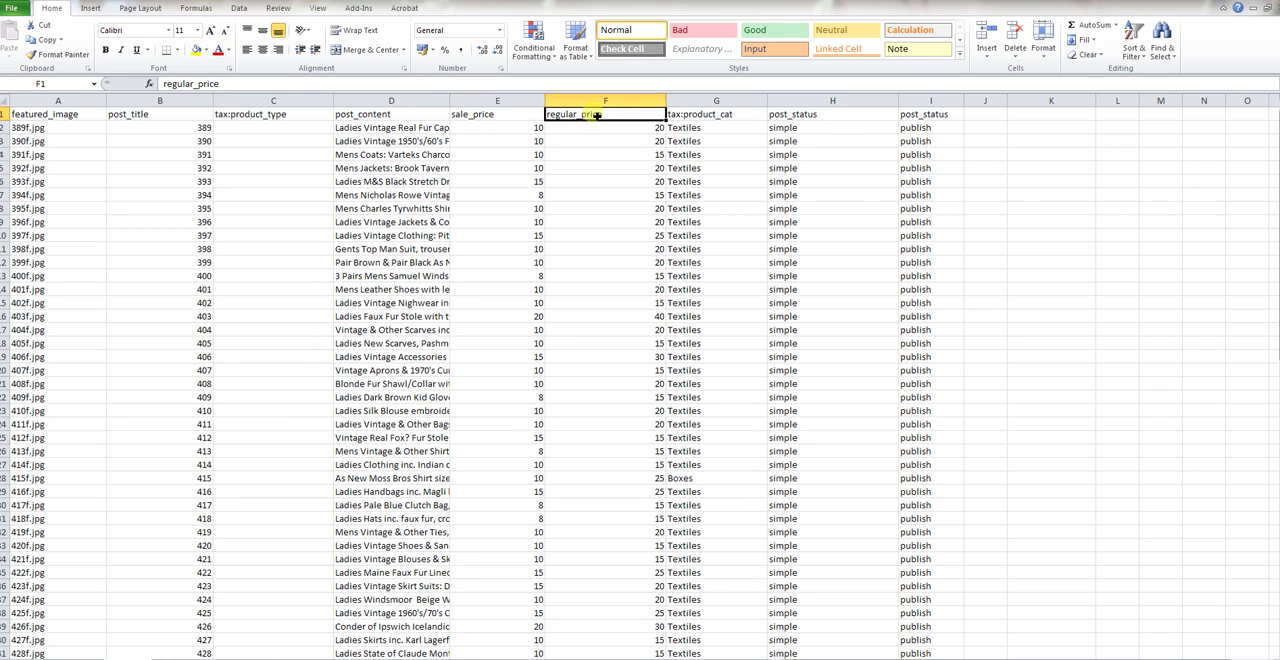
pyautogui.click(520, 127)
pyautogui.click(596, 126)
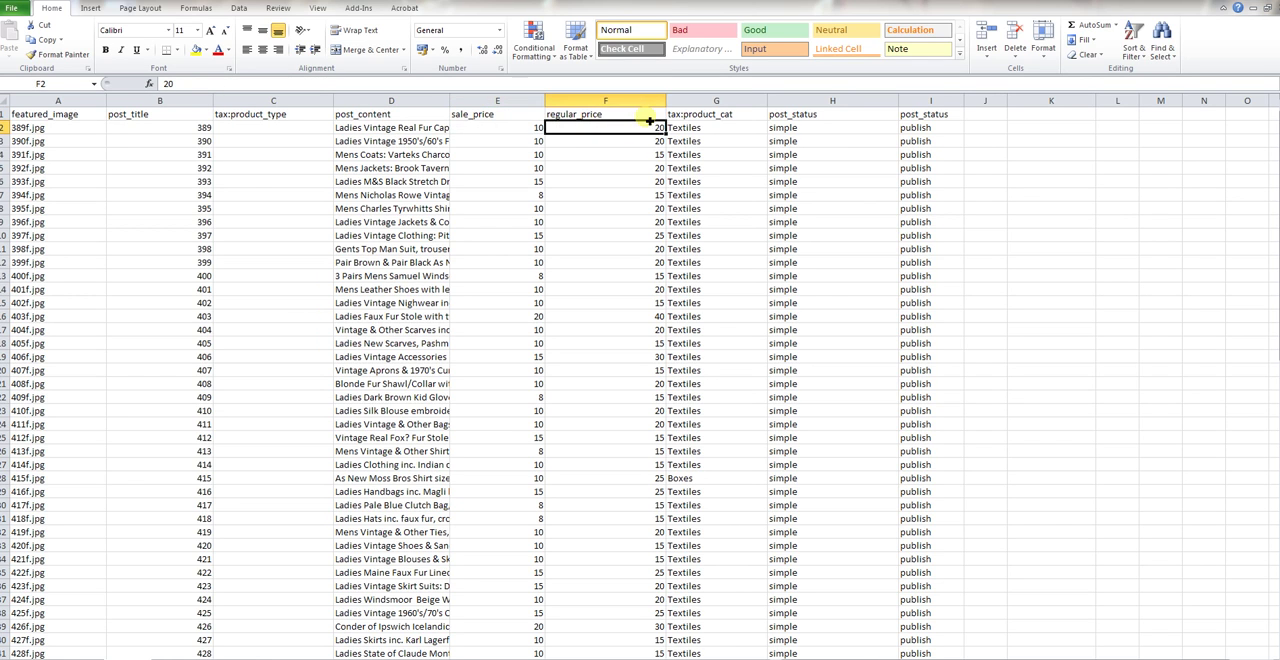
pyautogui.click(738, 115)
pyautogui.click(736, 131)
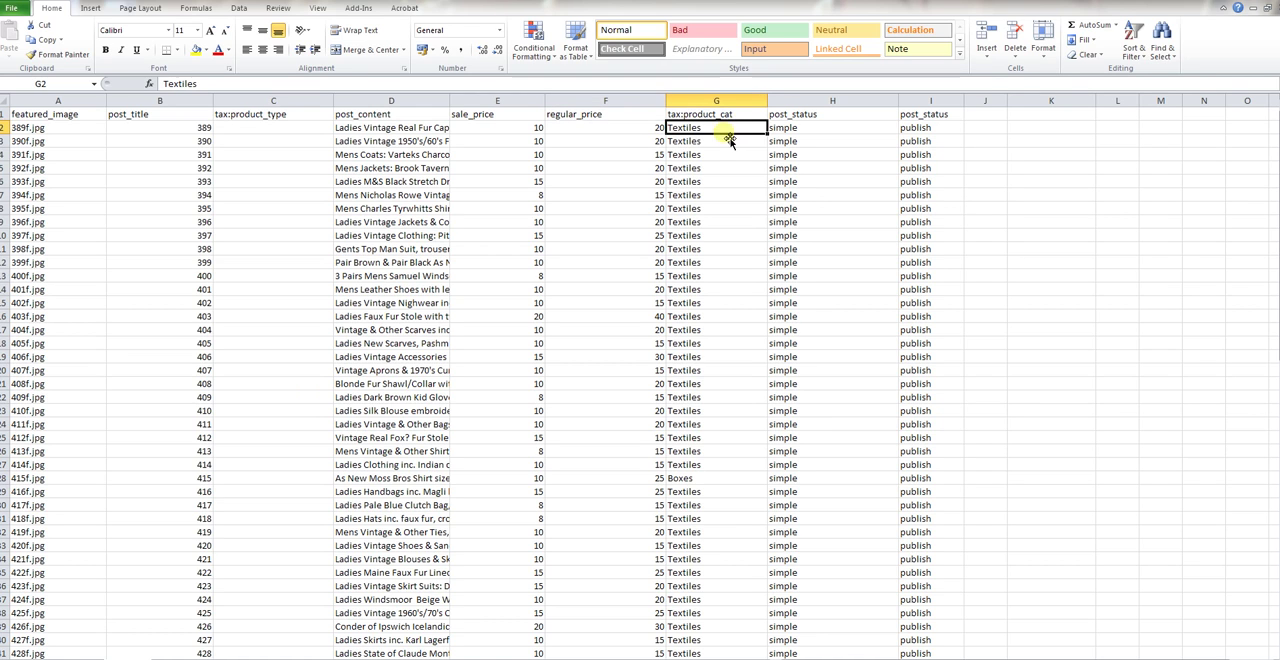
pyautogui.click(822, 128)
pyautogui.click(928, 129)
pyautogui.click(1030, 142)
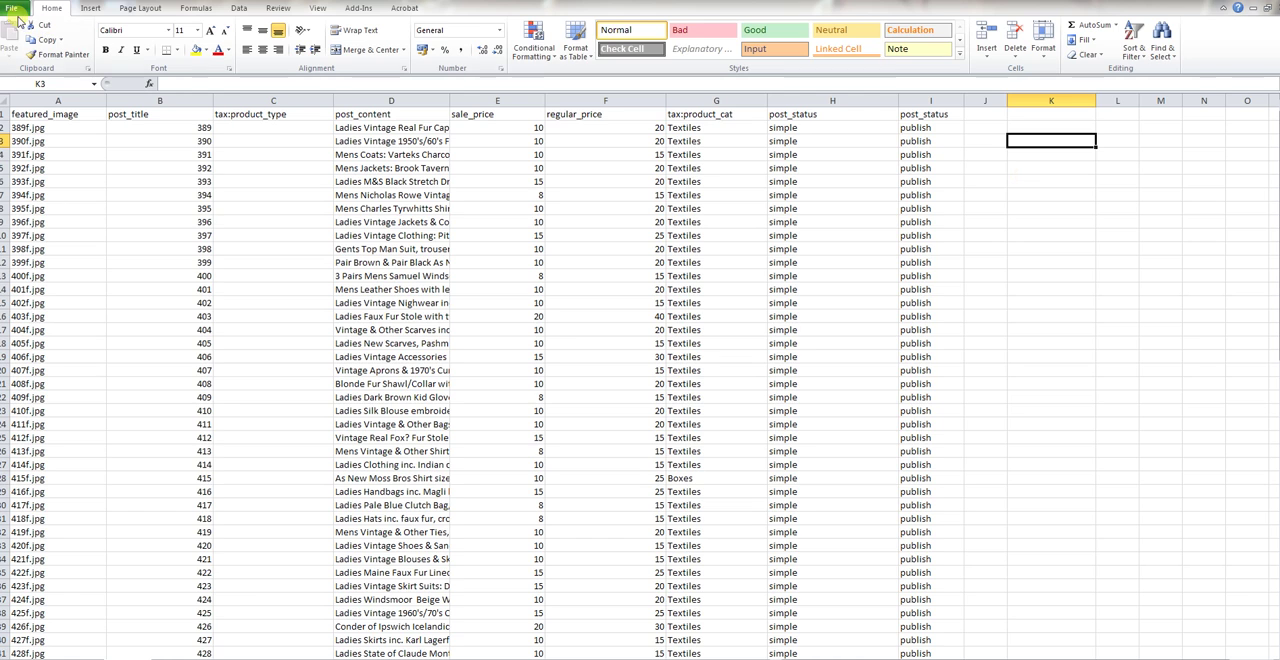